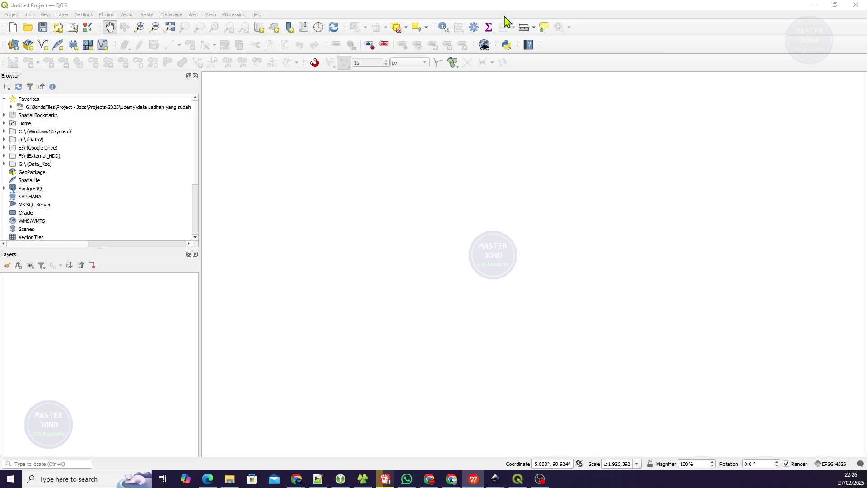
Add Districts_capital.shp, roads.shp and districts-Aceh-Sumatra-Indonesia.shp from the favourite folder to the map
left_click(620, 23)
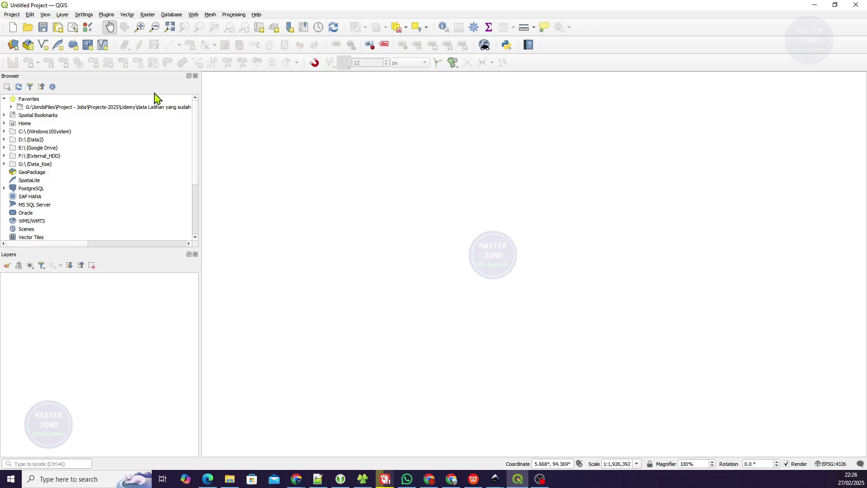
left_click(11, 108)
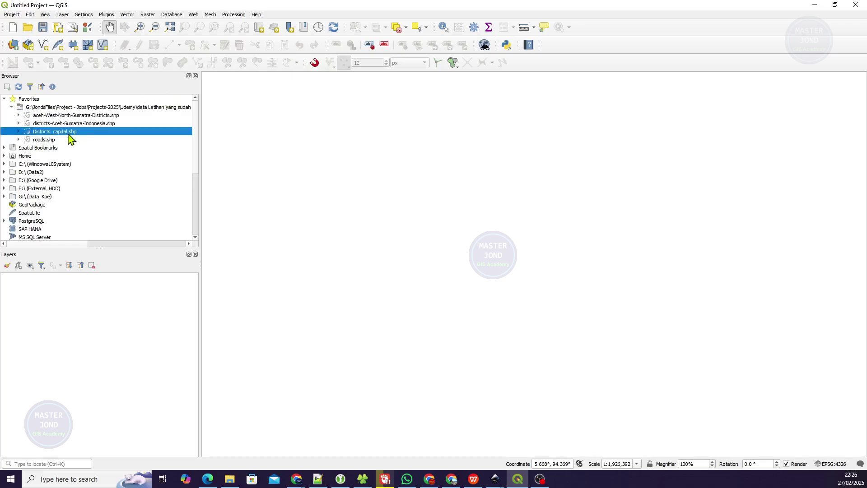
left_click_drag(68, 135, 345, 233)
left_click_drag(52, 140, 321, 222)
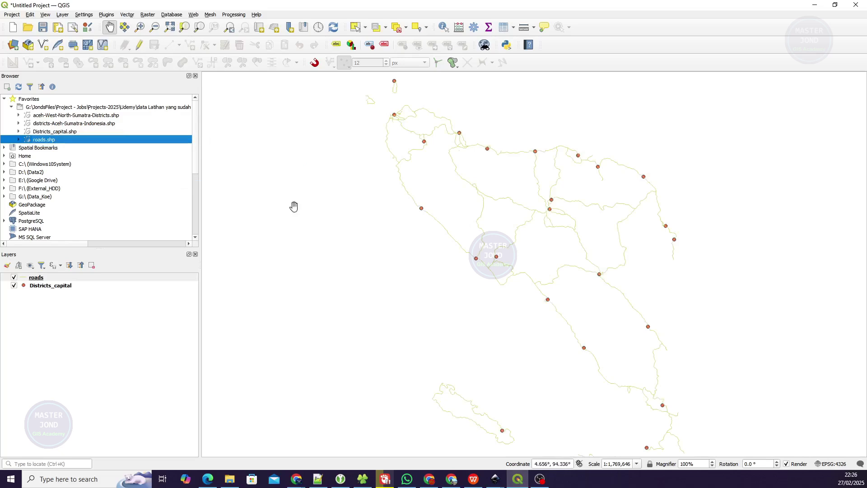
left_click(45, 124)
left_click_drag(45, 126, 290, 238)
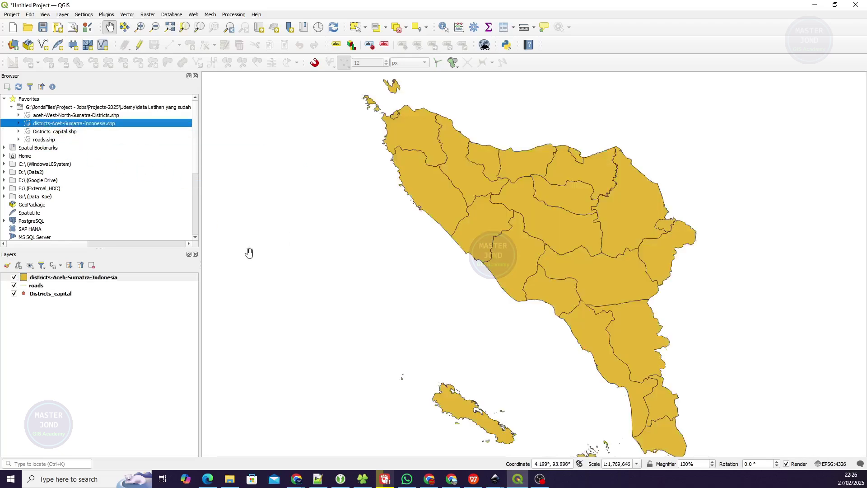
Reorder the layers with Districts_capital first, roads second and districts-Aceh-Sumatra-Indonesia last
left_click(86, 278)
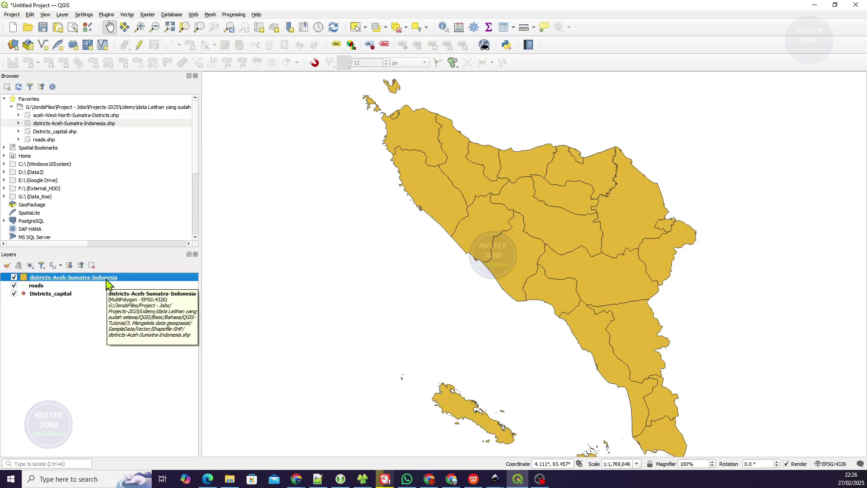
left_click_drag(107, 284, 106, 310)
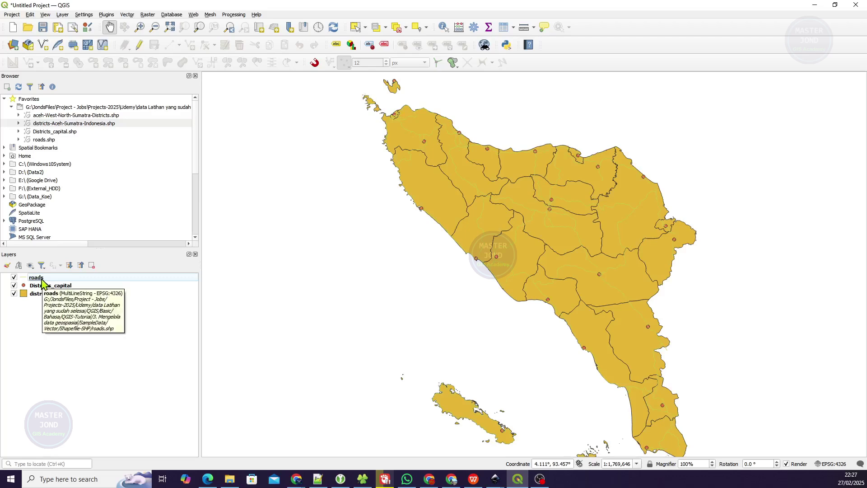
left_click(40, 278)
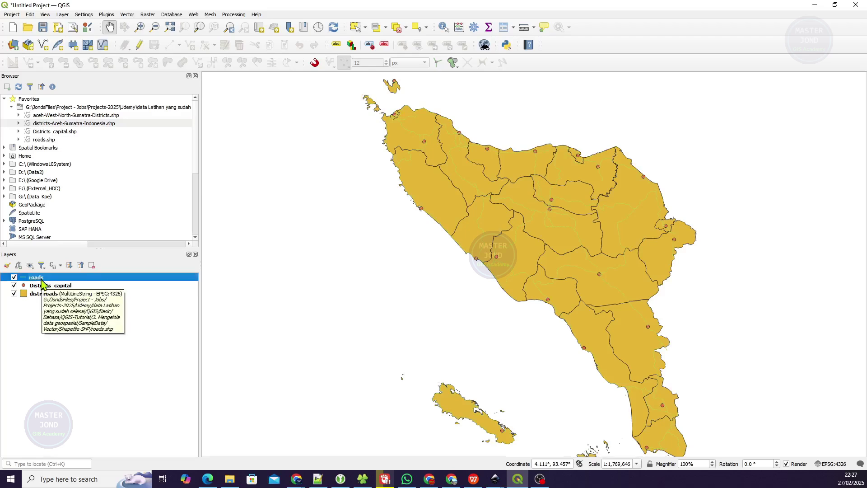
left_click_drag(41, 285, 103, 295)
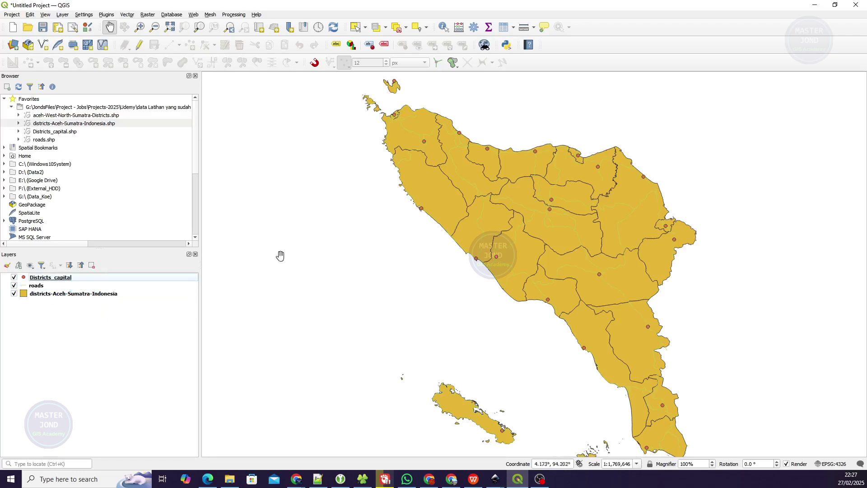
Set the Districts_capital simple marker's fill color to red #cc0000 in the layer properties and apply it
left_click_drag(542, 210, 391, 231)
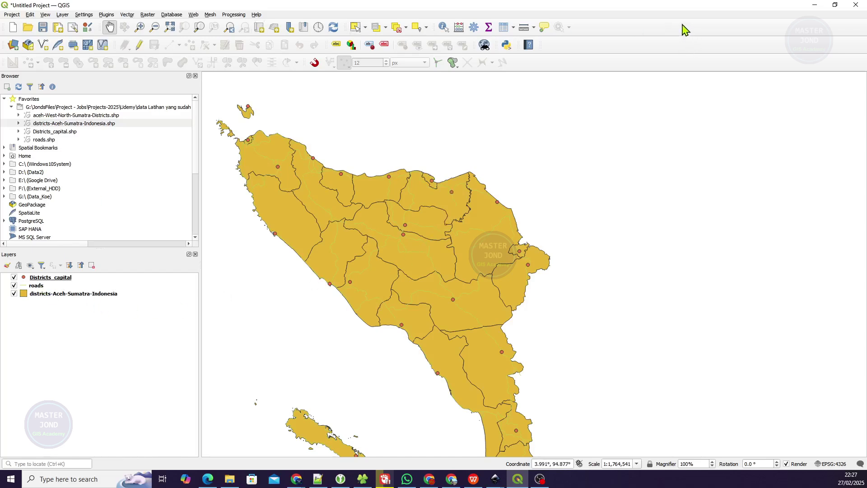
left_click(50, 278)
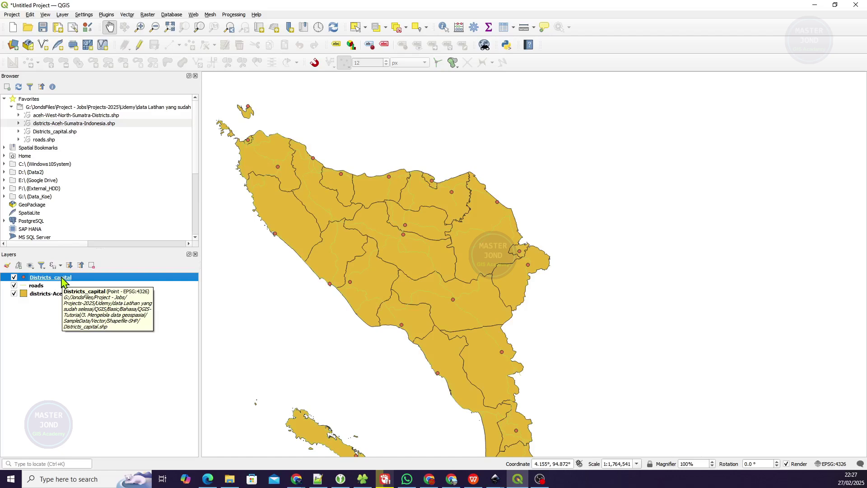
double_click(62, 281)
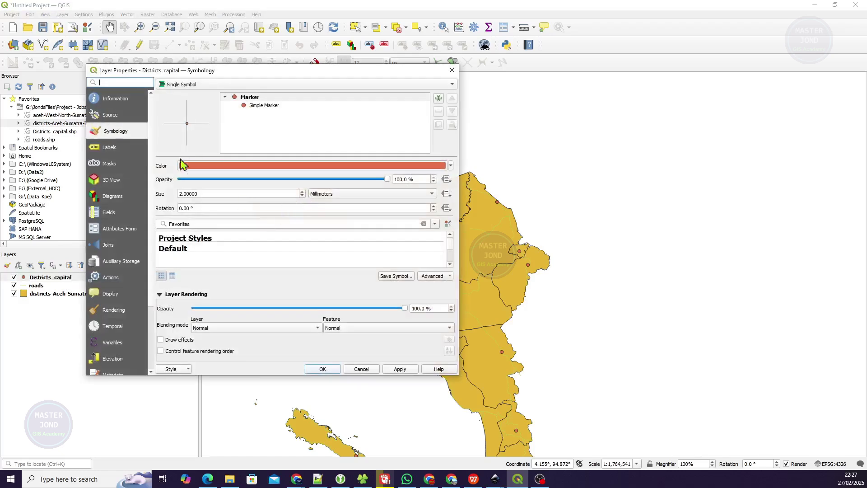
left_click(266, 105)
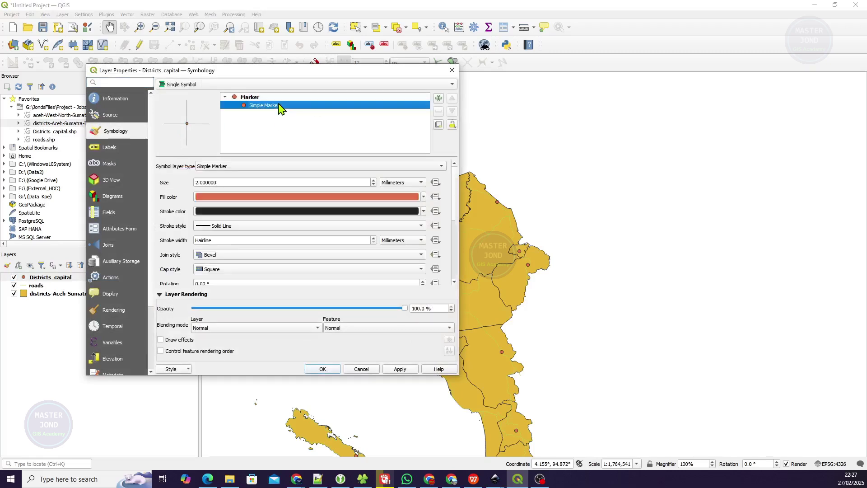
left_click(423, 198)
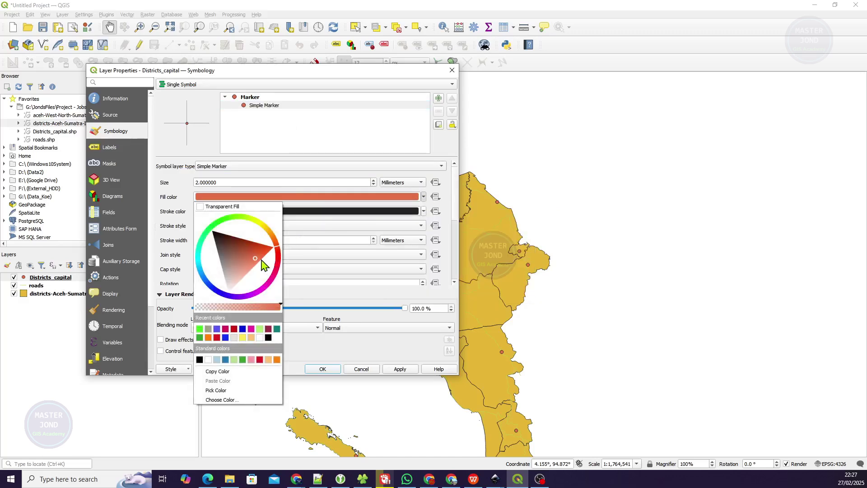
left_click(279, 271)
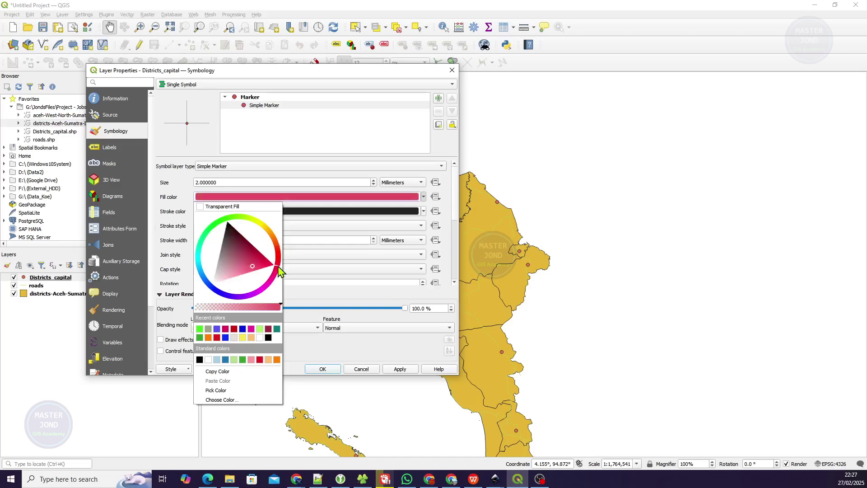
mouse_move(252, 270)
left_mouse_down()
mouse_move(226, 283)
mouse_move(232, 267)
mouse_move(259, 253)
mouse_move(242, 270)
mouse_move(246, 261)
mouse_move(220, 257)
mouse_move(246, 271)
mouse_move(271, 265)
mouse_move(246, 274)
mouse_move(246, 263)
mouse_move(237, 269)
mouse_move(244, 253)
left_mouse_up()
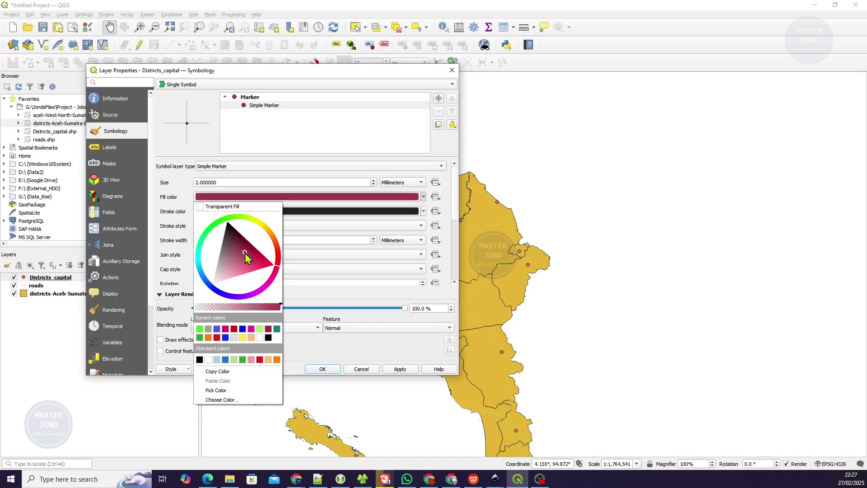
left_click(277, 259)
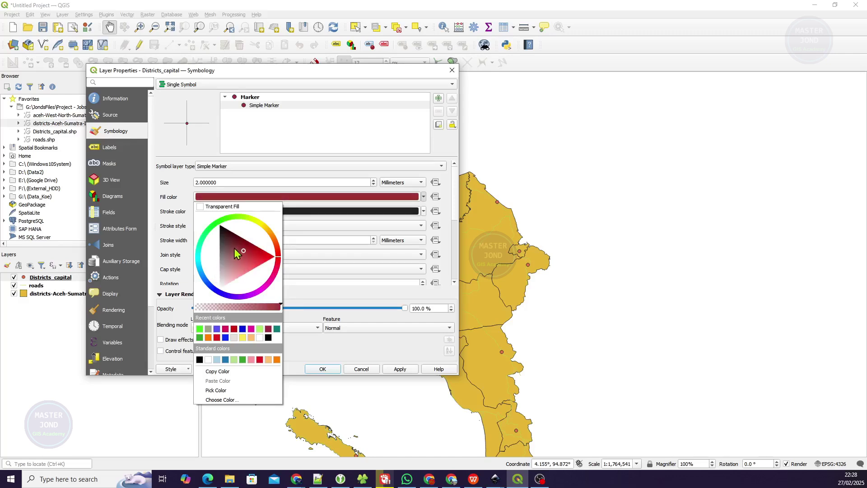
left_click(263, 250)
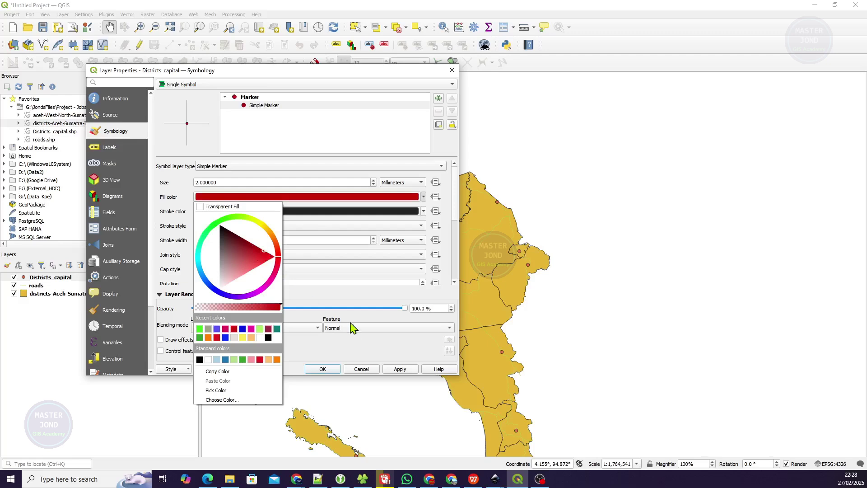
left_click(376, 347)
left_click(400, 369)
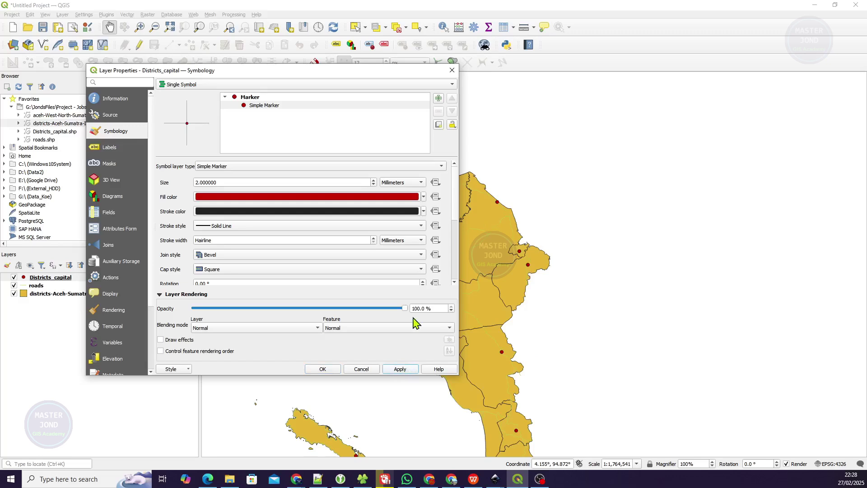
left_click(323, 369)
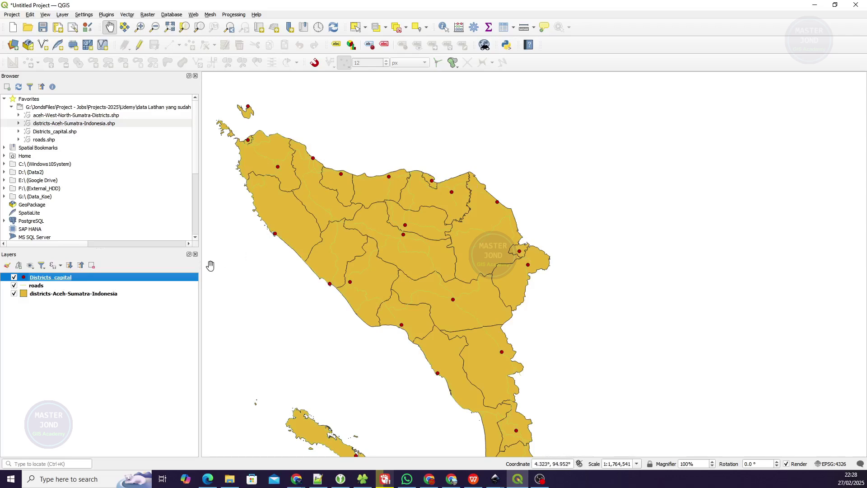
Open Layer Styling for Districts_capital and bring up the fill color selection of its simple marker
left_click(7, 266)
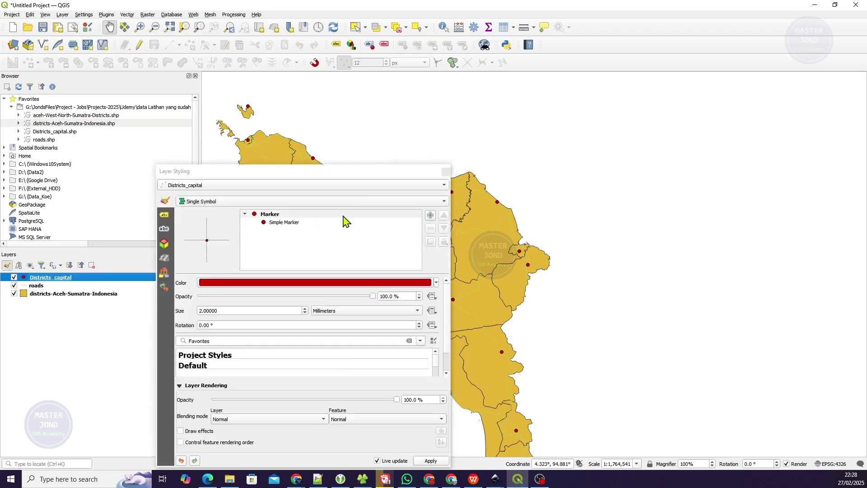
left_click_drag(315, 150, 311, 93)
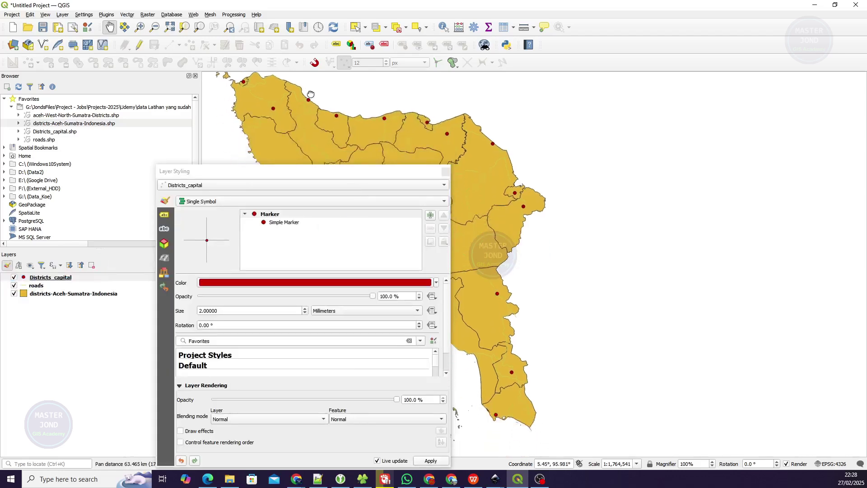
left_click_drag(355, 176, 357, 165)
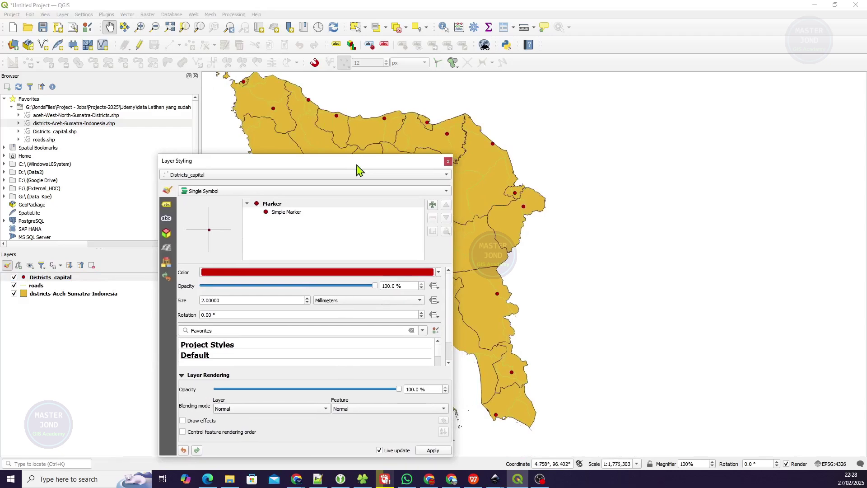
left_click(294, 215)
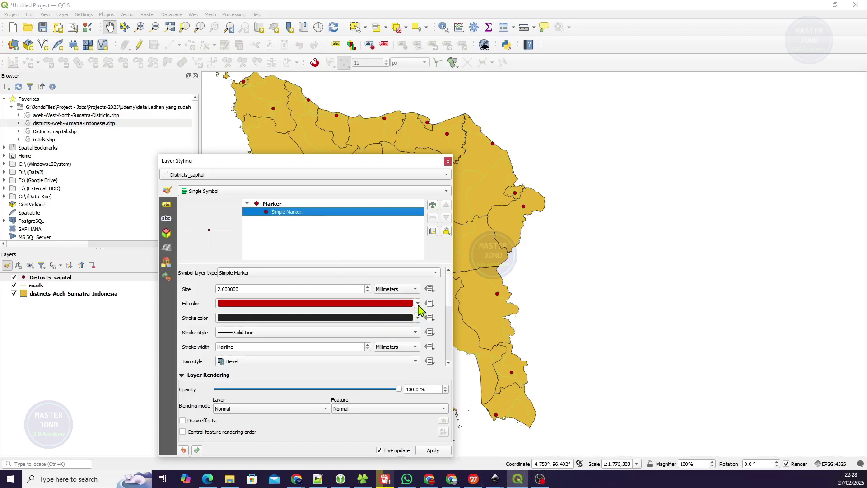
left_click(322, 306)
left_click(188, 203)
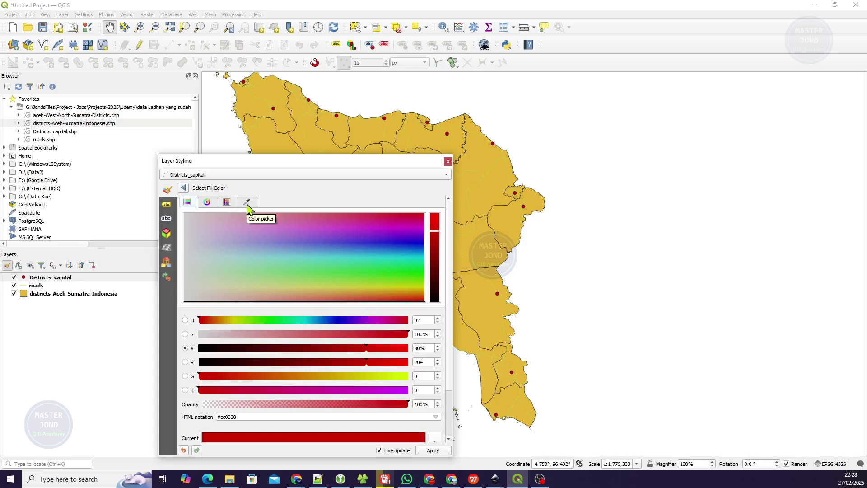
Using the color wheel, try several green fills for the Districts_capital marker, ending with #20b43c
left_click(207, 204)
left_click(328, 258)
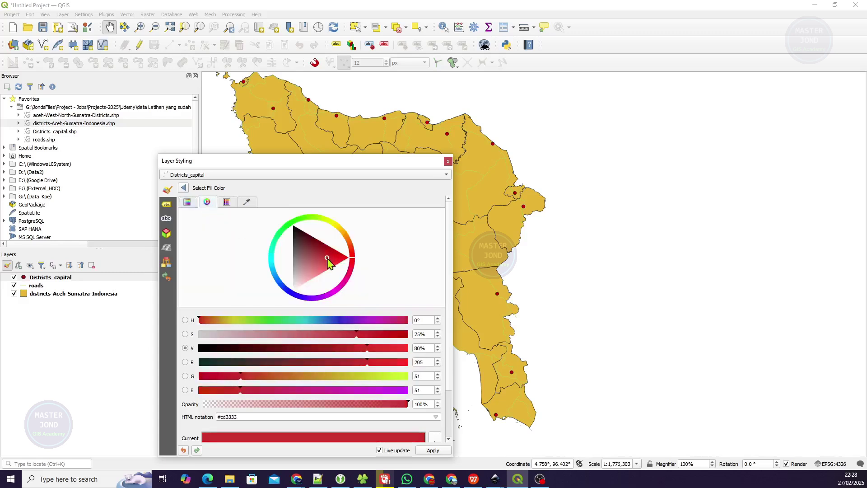
left_click(286, 230)
left_click_drag(302, 247, 294, 244)
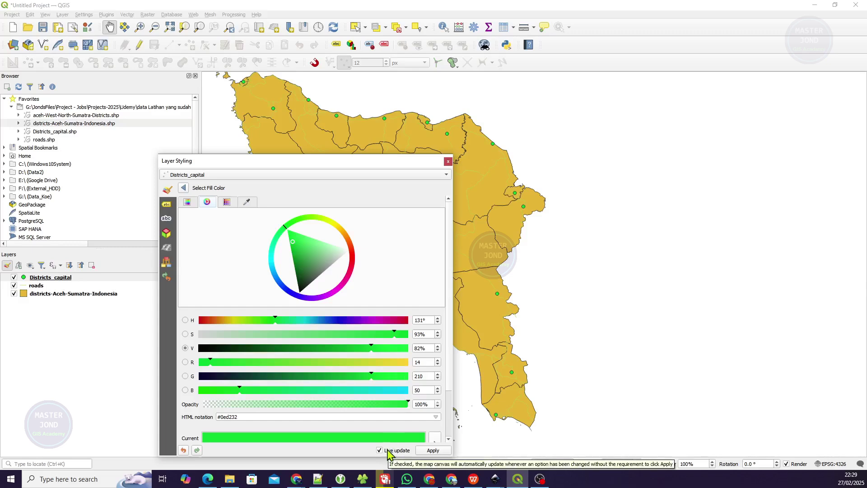
left_click(313, 250)
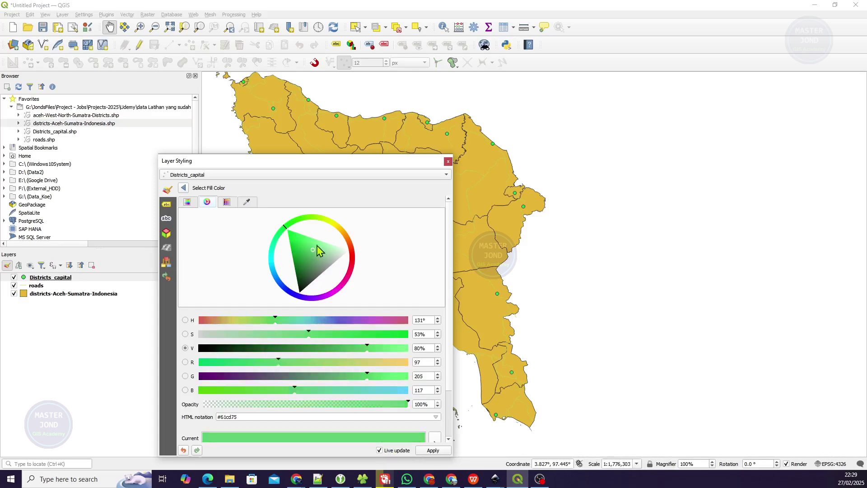
left_click(318, 241)
left_click(303, 241)
left_click(300, 253)
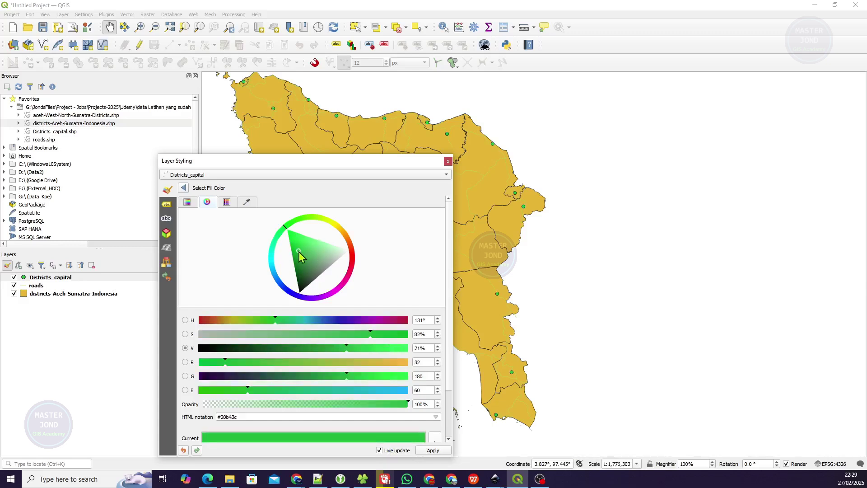
Try red shades on the color wheel for the Districts_capital marker fill, ending with dark red #5c0c00
left_click(354, 253)
left_click(333, 254)
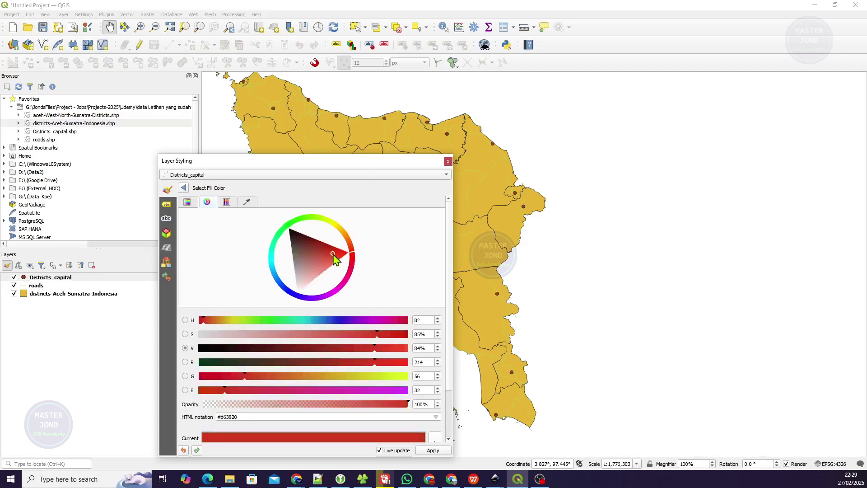
left_click(322, 263)
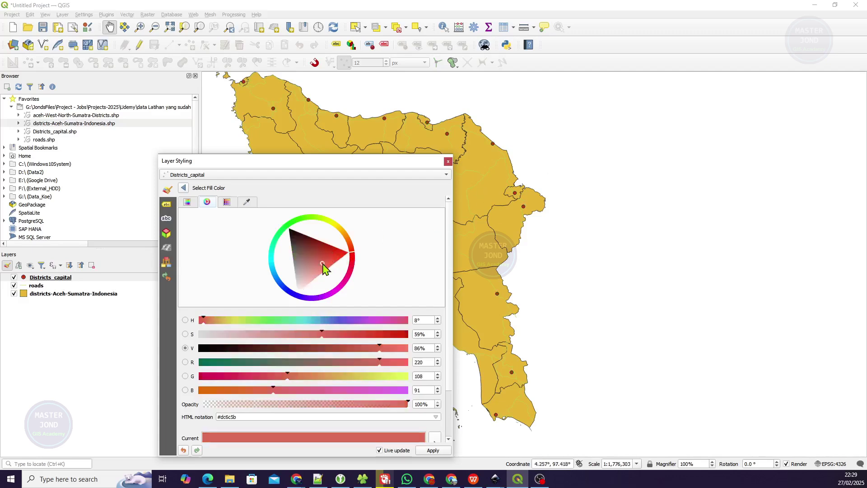
left_click(300, 243)
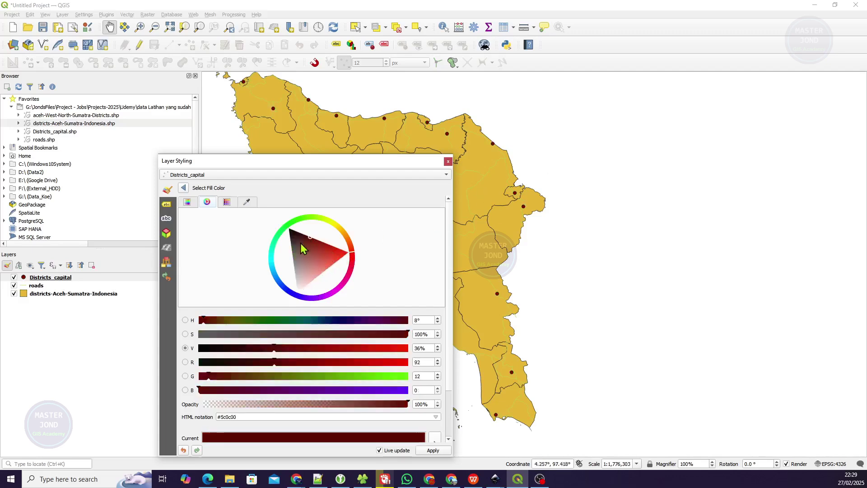
Set the Districts_capital marker's fill to bright blue #382af5 using the color ramp and brightness controls
left_click(190, 203)
left_click(378, 239)
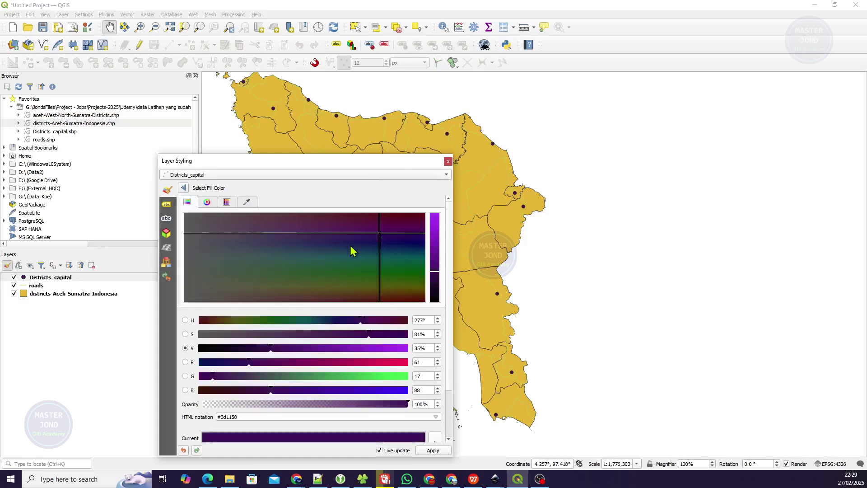
left_click(373, 255)
left_click_drag(373, 259, 332, 264)
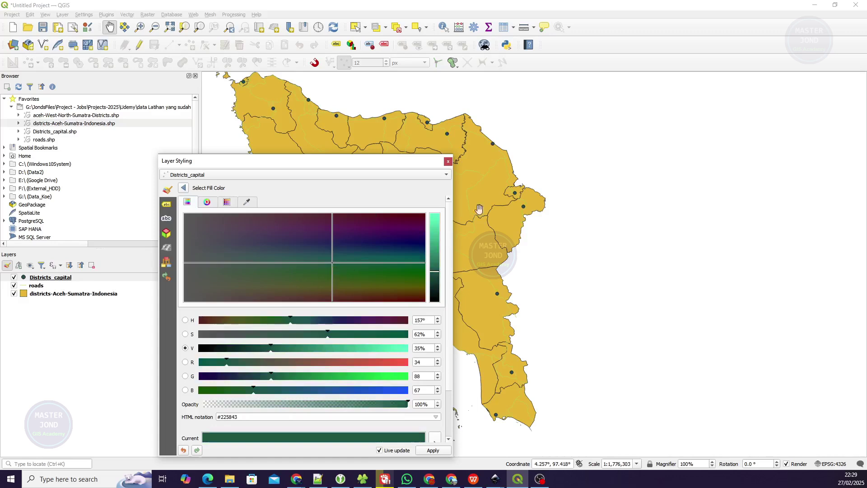
mouse_move(401, 236)
left_mouse_down()
mouse_move(389, 219)
mouse_move(424, 226)
mouse_move(386, 238)
mouse_move(387, 246)
left_mouse_up()
left_click(432, 217)
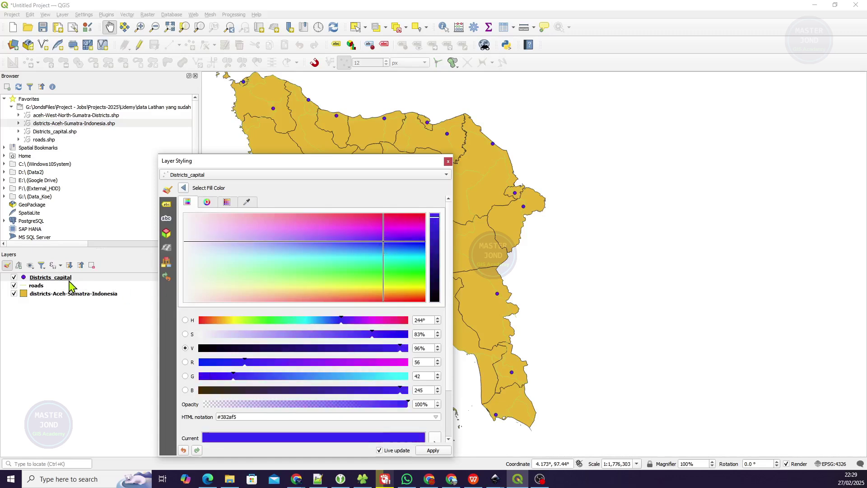
Switch Layer Styling to roads, return it to Districts_capital and show that layer's Simple Marker settings
left_click(36, 285)
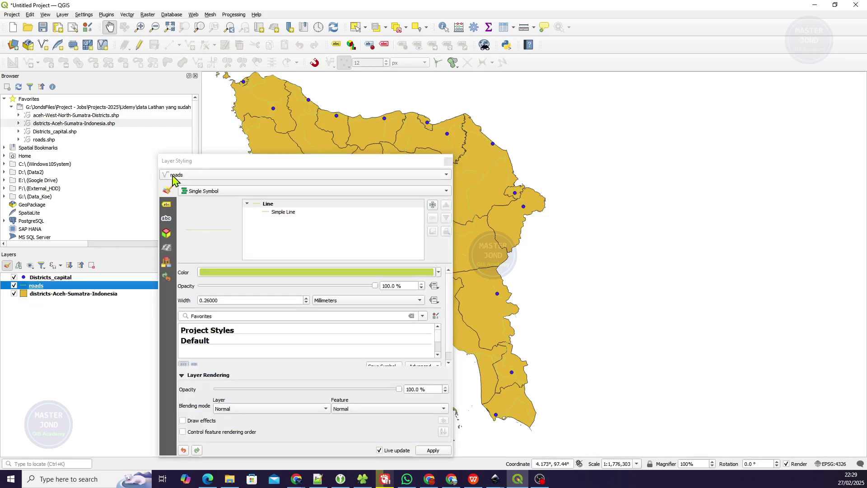
left_click(444, 175)
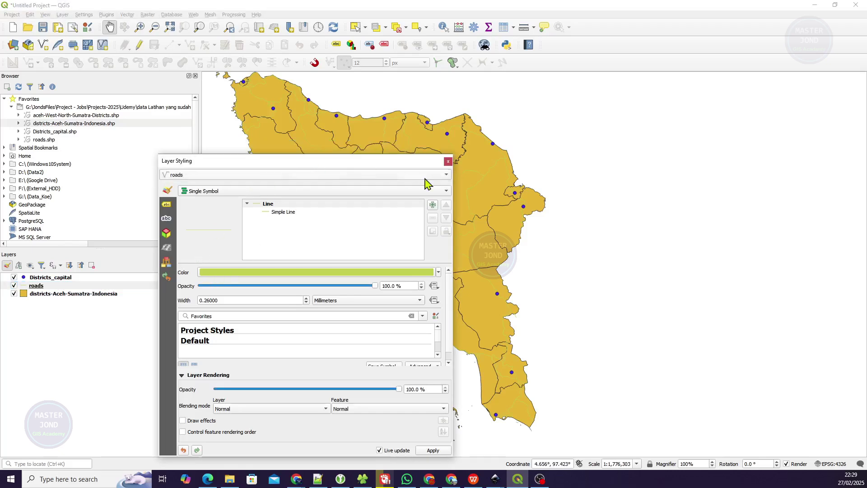
left_click(448, 176)
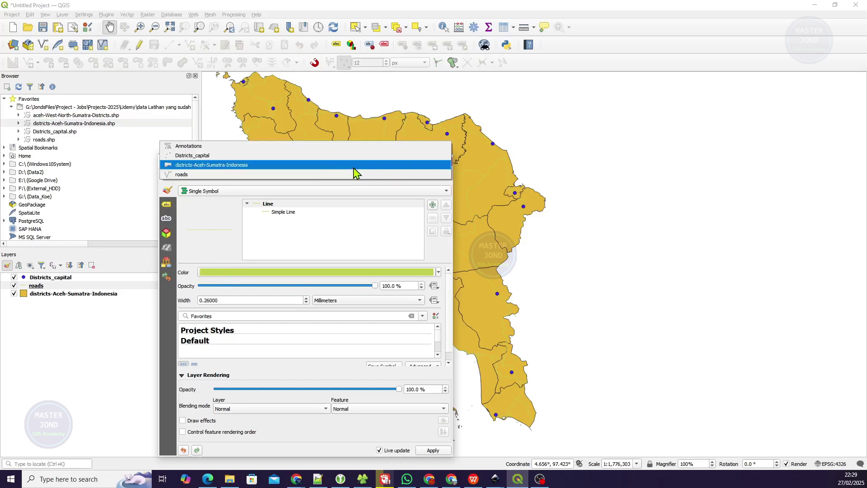
left_click(193, 156)
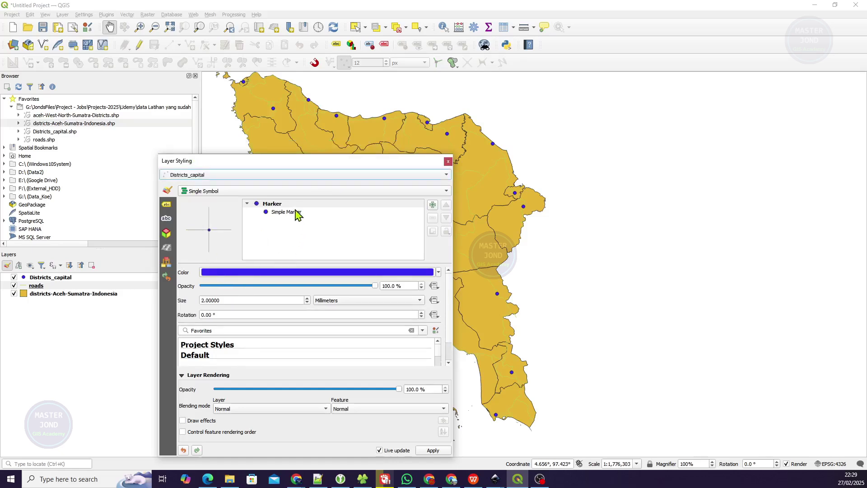
left_click(297, 214)
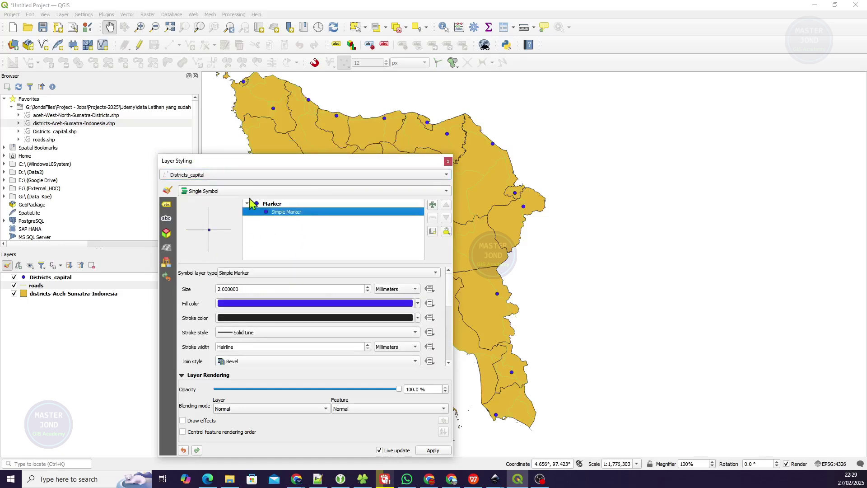
Switch styling to the roads layer and set its Simple Line color to crimson #cf0b56 using the color ramp
left_click(237, 177)
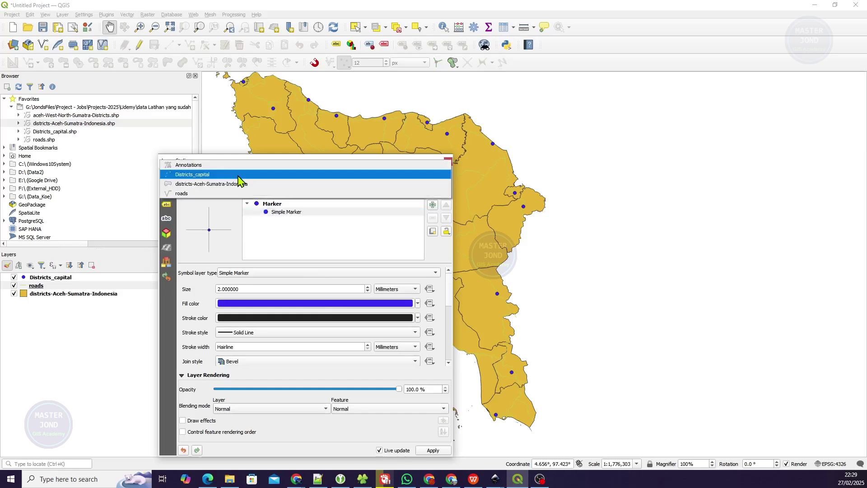
left_click(211, 195)
left_click(298, 212)
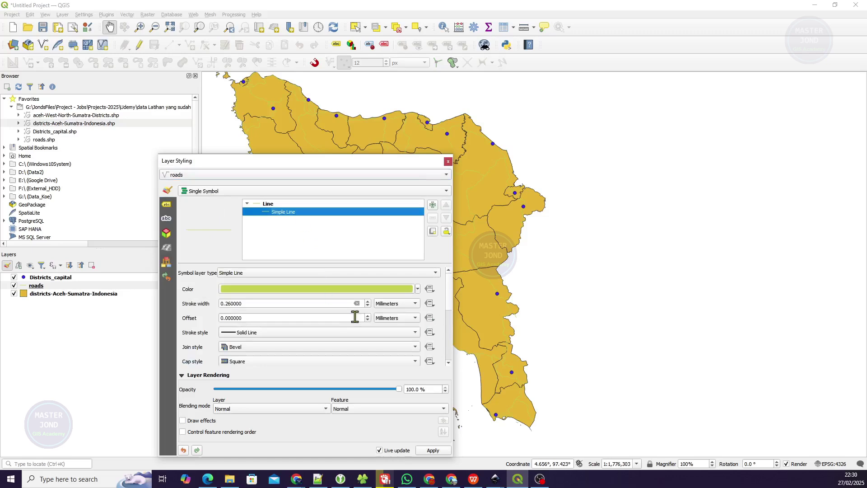
left_click(418, 289)
left_click(417, 289)
left_click(325, 289)
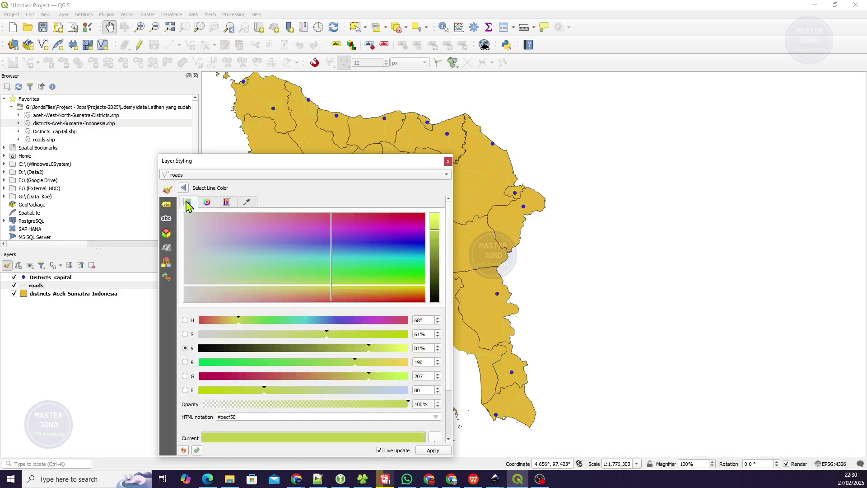
left_click_drag(271, 243, 412, 221)
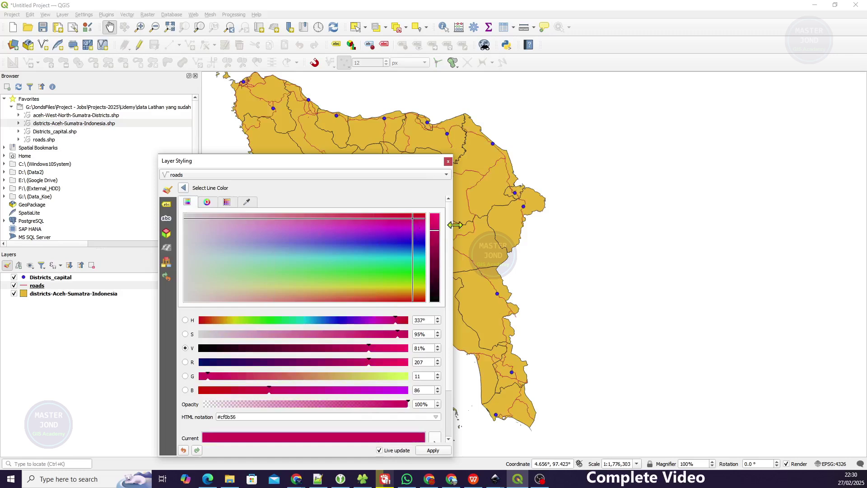
Try blue shades for the roads line on the color wheel, and finish with red #d80404
left_click(207, 202)
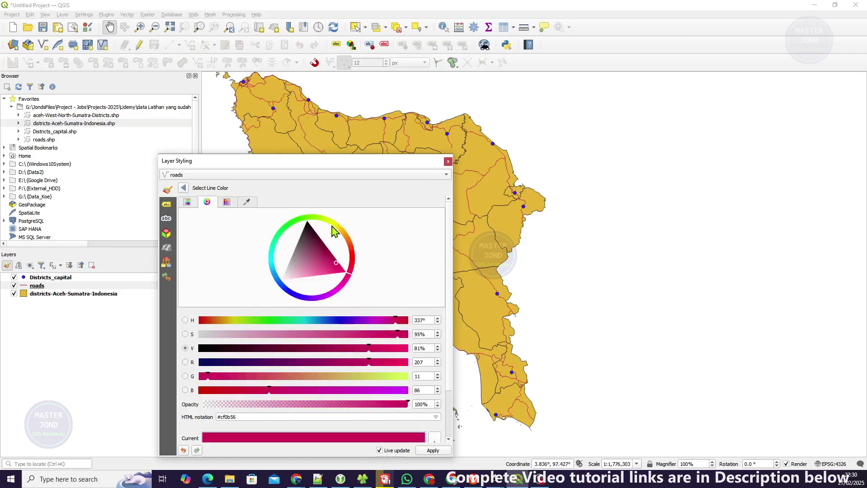
left_click(282, 290)
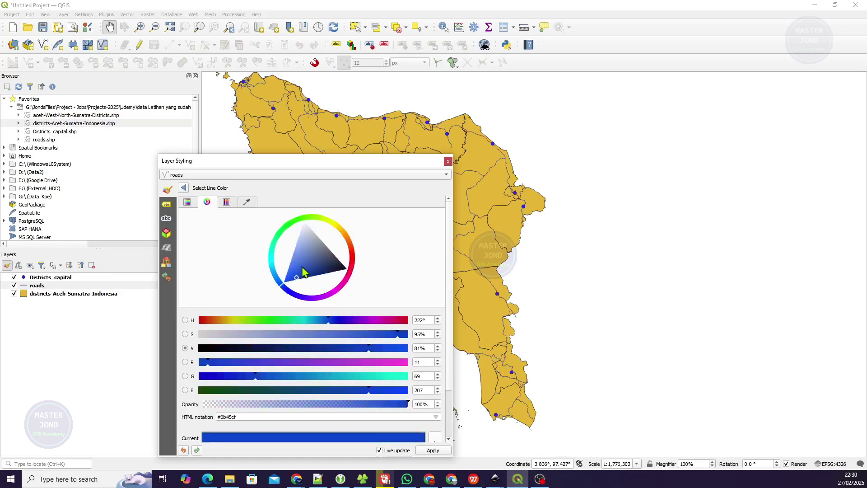
left_click(301, 267)
left_click_drag(301, 268, 315, 239)
left_click(307, 266)
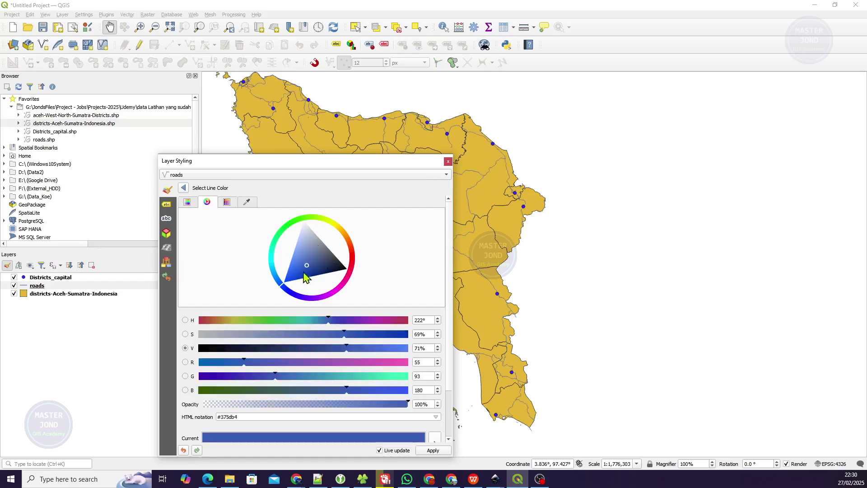
left_click(351, 258)
left_click_drag(335, 256, 340, 253)
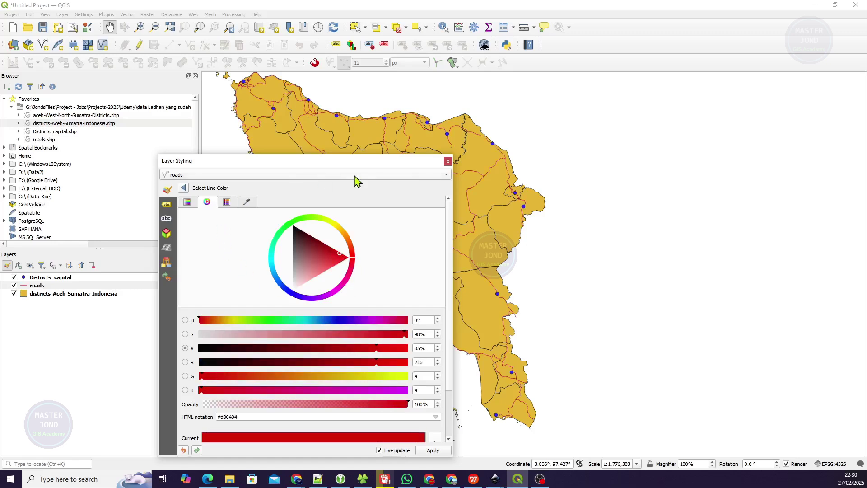
Set the Simple Fill color of districts-Aceh-Sumatra-Indonesia to pale yellow #eff2b1 with the color wheel and return to its symbol settings
left_click(447, 176)
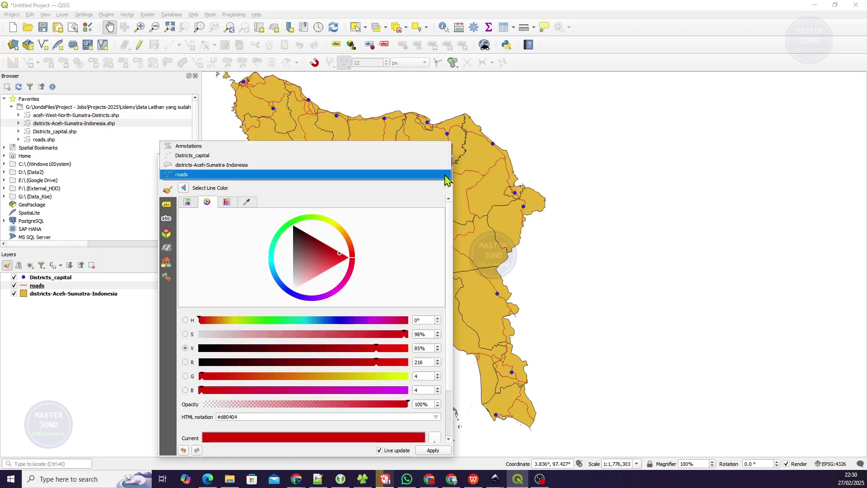
left_click(214, 165)
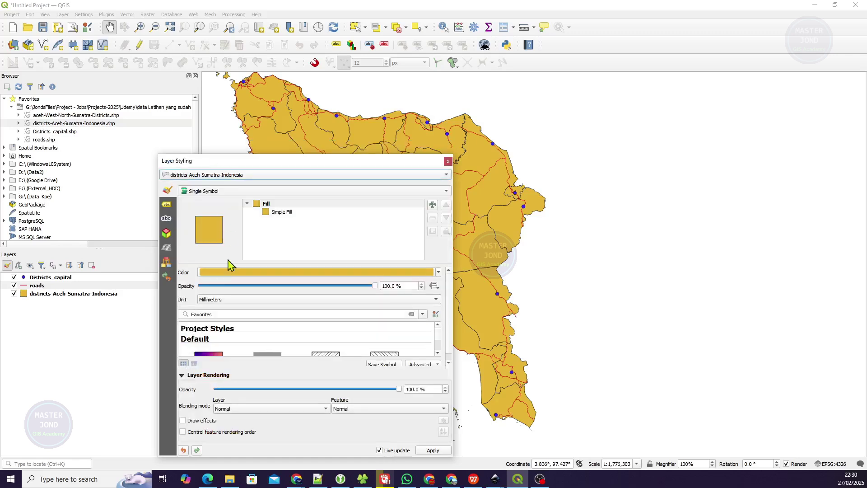
left_click(293, 212)
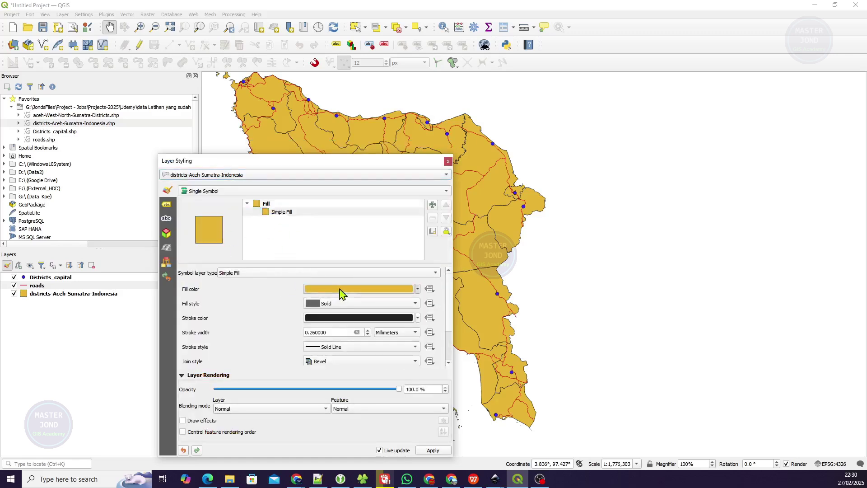
left_click(338, 290)
mouse_move(308, 250)
left_mouse_down()
mouse_move(300, 229)
mouse_move(329, 233)
mouse_move(332, 244)
mouse_move(328, 228)
mouse_move(334, 267)
mouse_move(324, 272)
mouse_move(328, 264)
left_mouse_up()
left_click(330, 222)
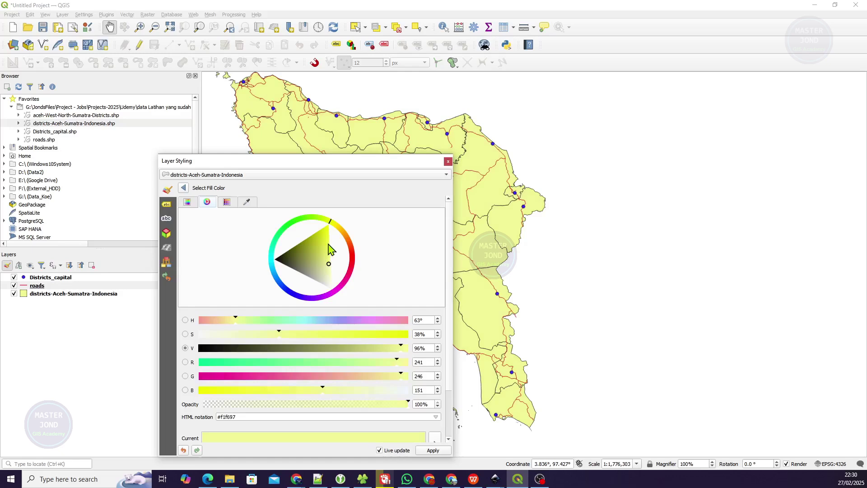
left_click(328, 246)
left_click_drag(328, 245, 328, 272)
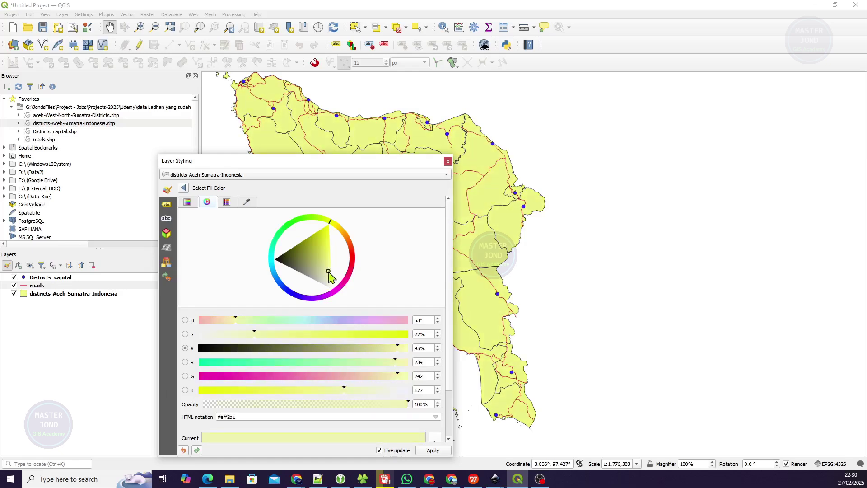
left_click(188, 203)
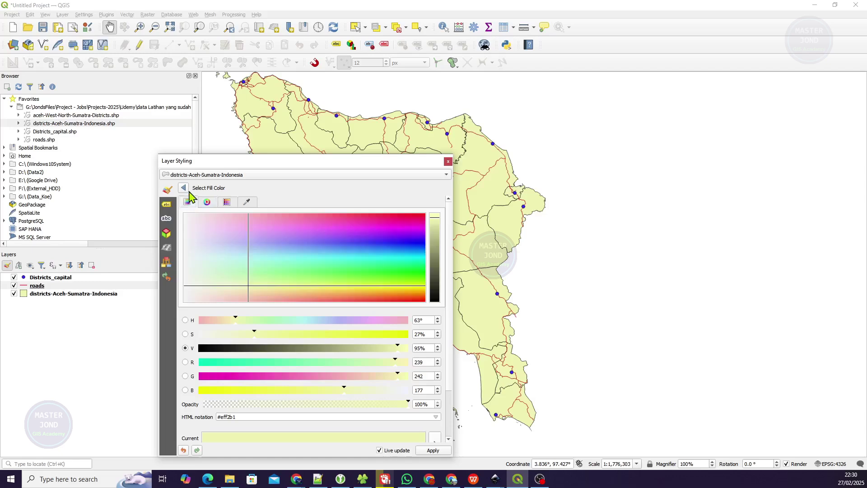
left_click(184, 188)
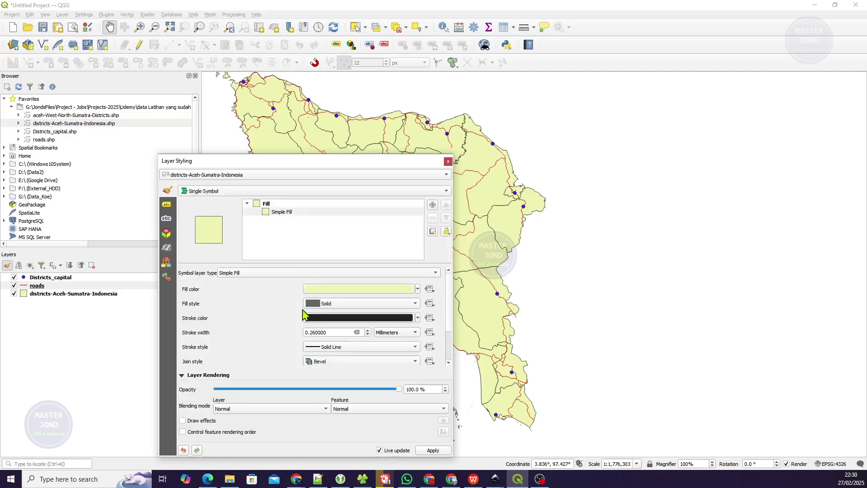
Open the districts layer's stroke color selection and try red #e72626 and green #49e726 on the color wheel
left_click(364, 318)
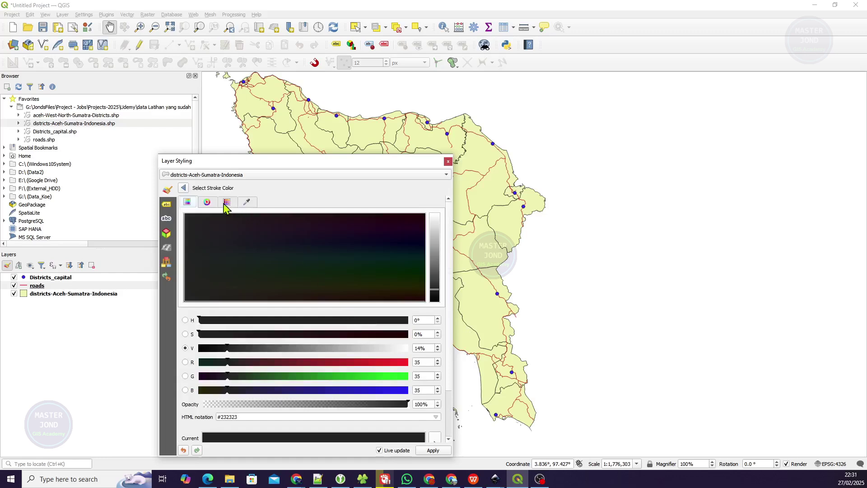
left_click(206, 202)
mouse_move(311, 251)
left_mouse_down()
mouse_move(338, 254)
mouse_move(338, 266)
left_mouse_up()
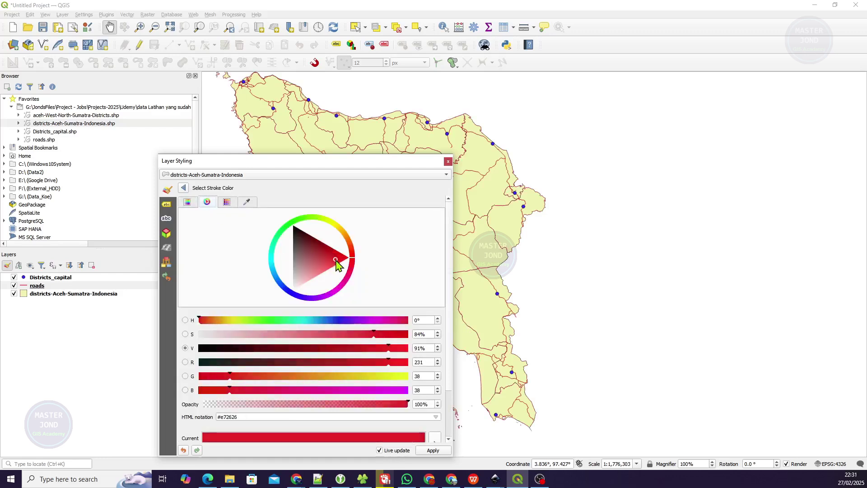
left_click(298, 220)
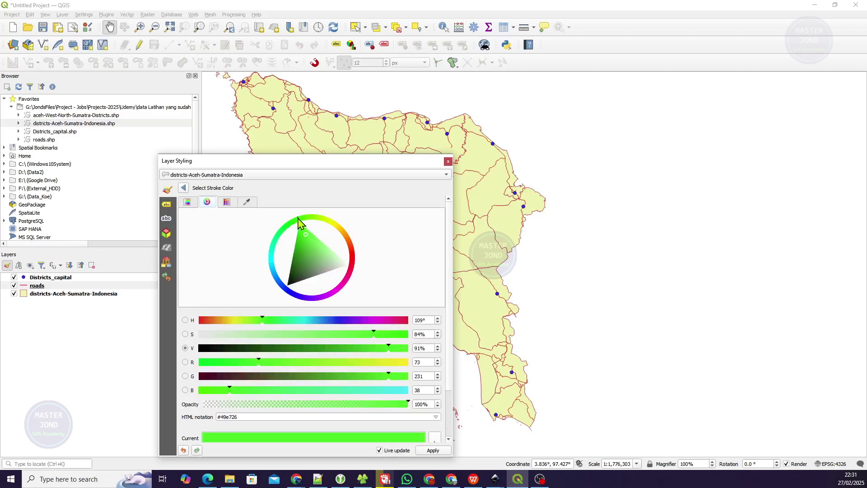
Try blue shades on the color wheel for the district boundaries' stroke, ending with #1644da
left_click(286, 294)
left_click(291, 271)
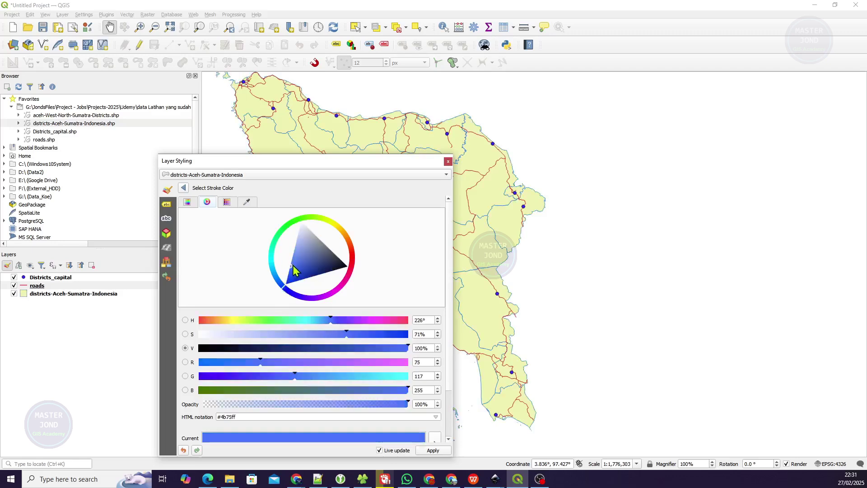
left_click(300, 252)
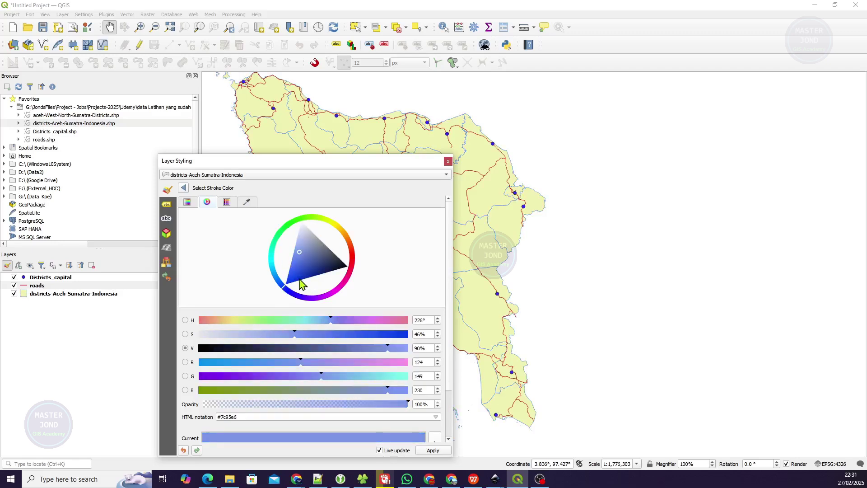
left_click(296, 277)
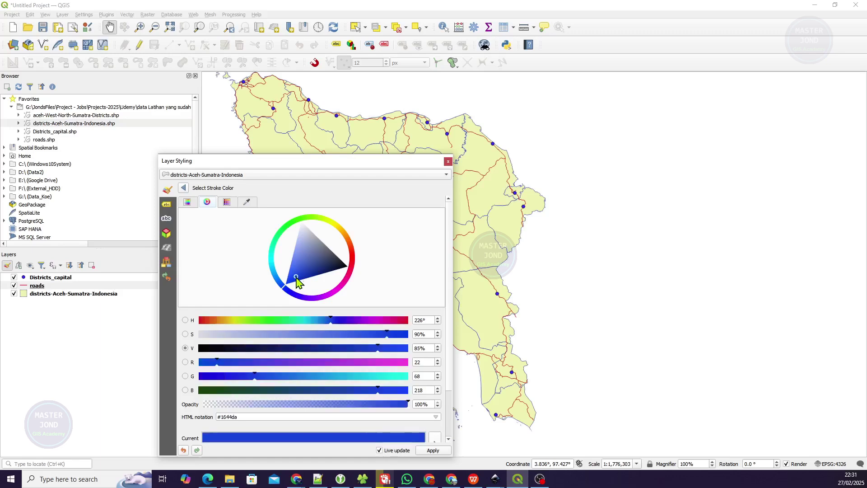
Compare the stroke color's ramp, wheel and swatch pickers, and check the available swatch palettes, staying on Recent colors
left_click(187, 204)
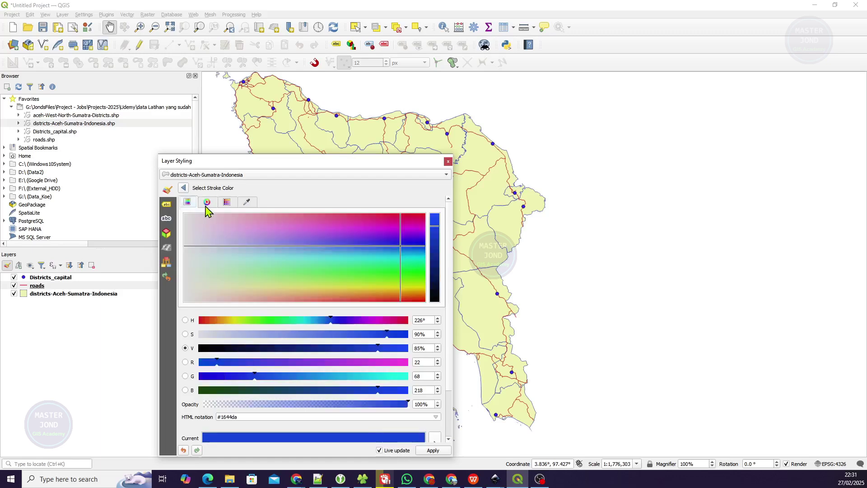
left_click(207, 203)
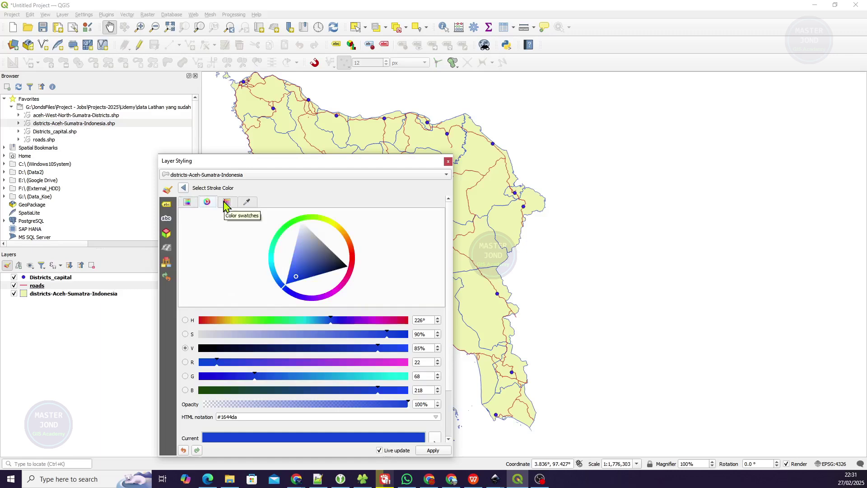
left_click(226, 203)
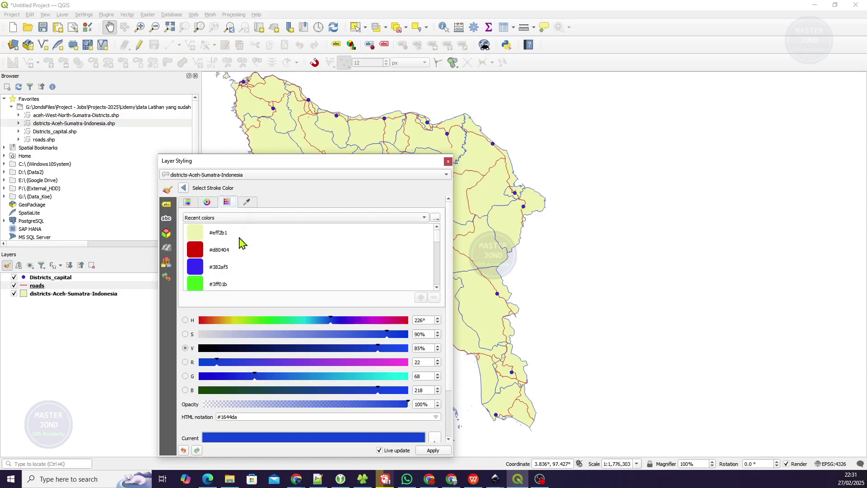
left_click(335, 218)
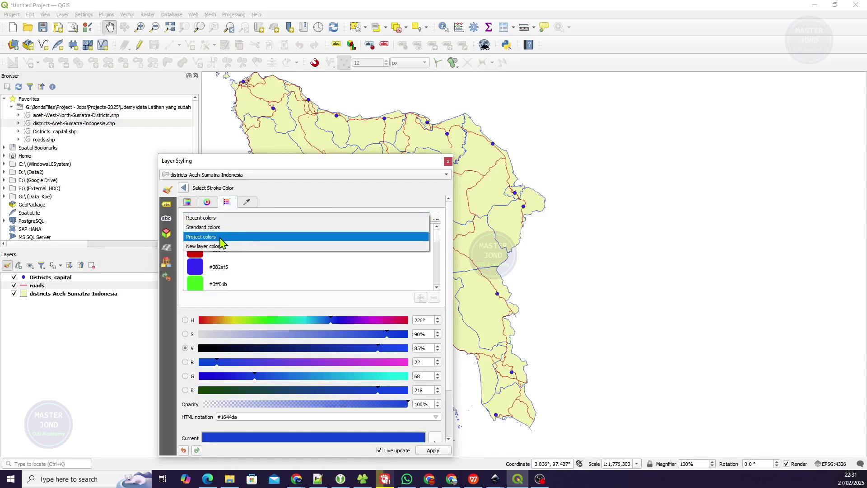
left_click(307, 196)
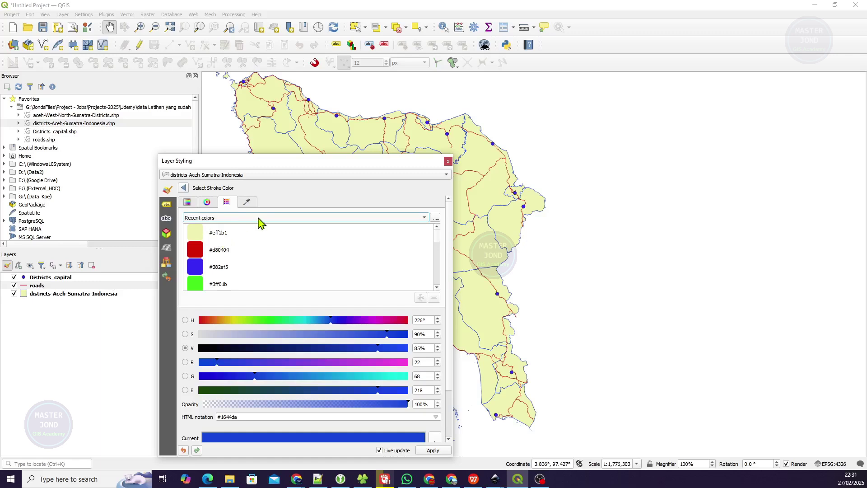
Try the recent colors #eff2b1, #d80404, #382af5 and #3ff01b on the district stroke, ending with gray-olive #a0a083
left_click(227, 233)
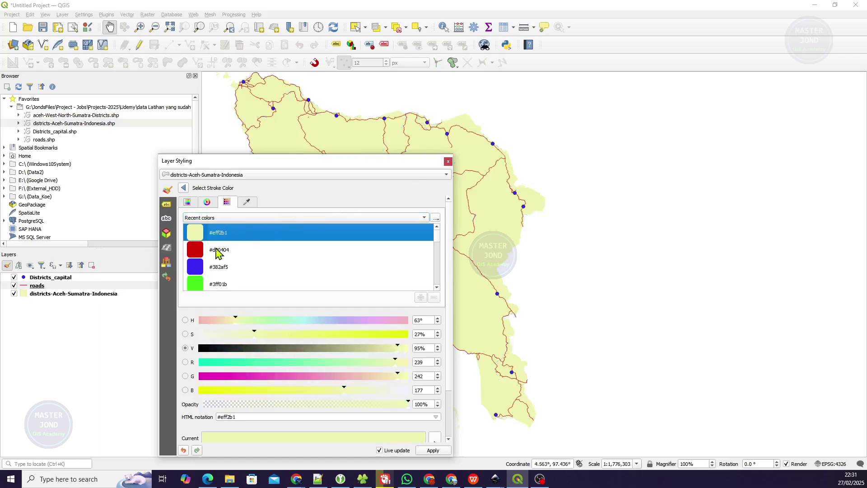
left_click(216, 251)
left_click(222, 267)
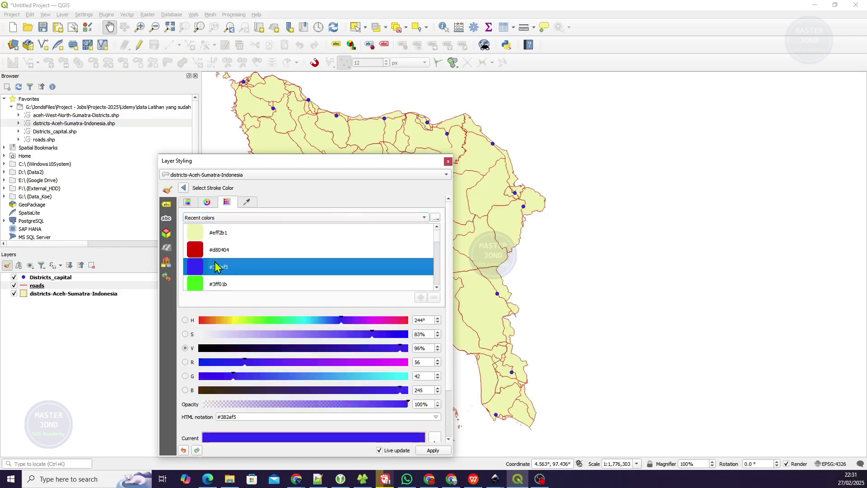
left_click(218, 285)
scroll(369, 236, "down", 1)
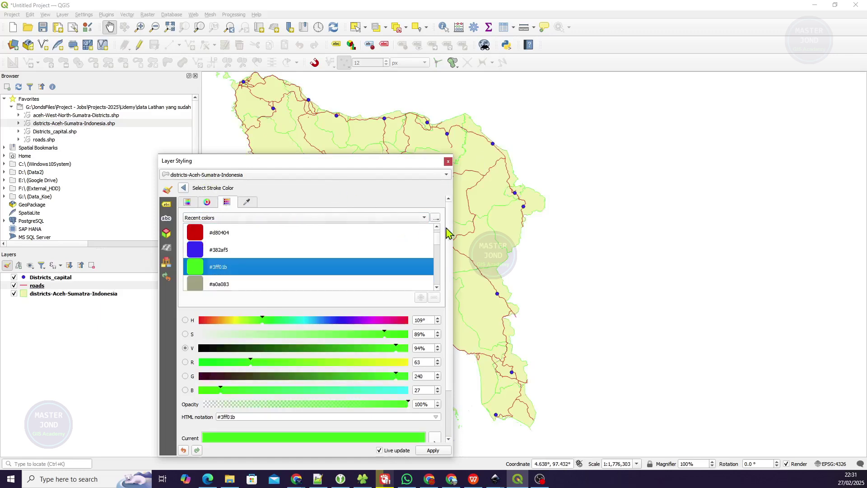
left_click(221, 283)
scroll(218, 284, "down", 1)
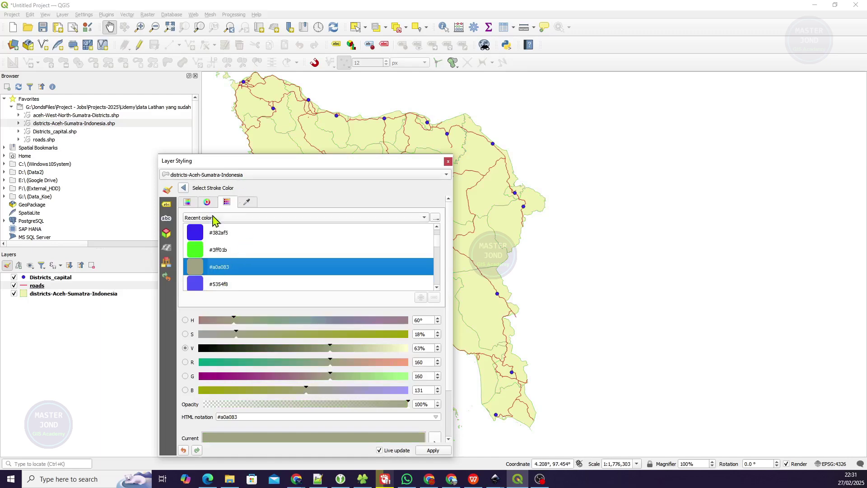
Switch styling to the roads layer and back to the districts layer, and open the selection for its fill color
left_click(212, 176)
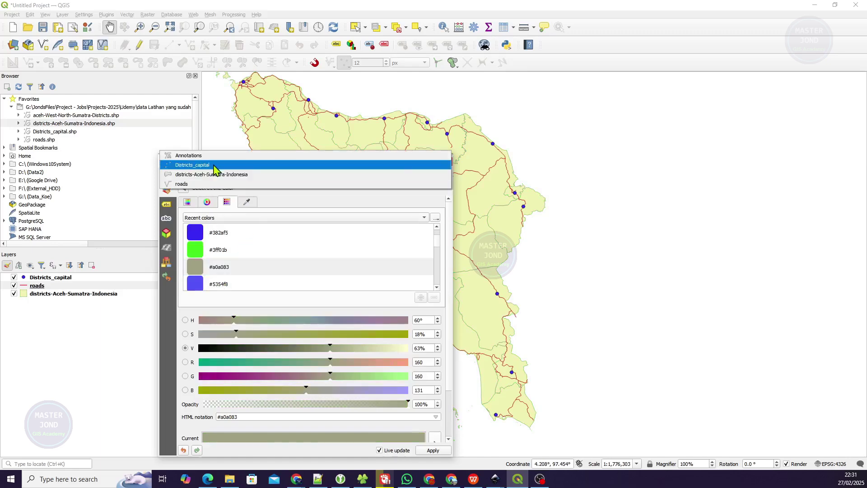
left_click(212, 183)
left_click(212, 176)
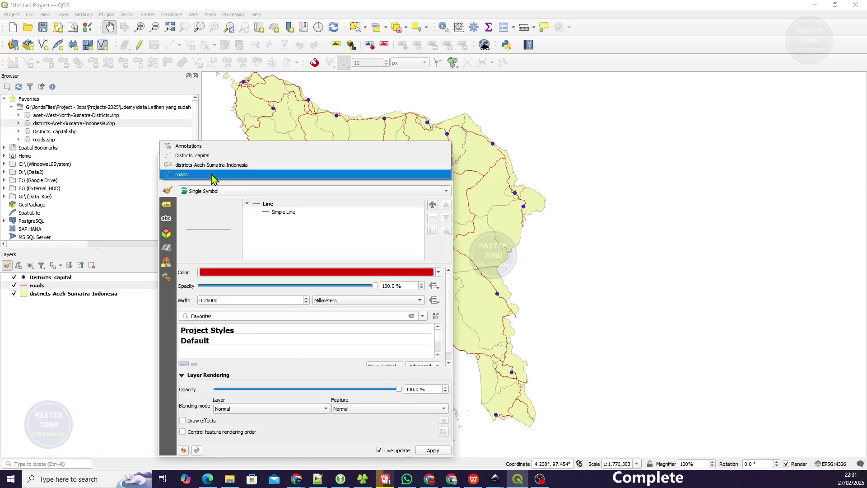
left_click(219, 165)
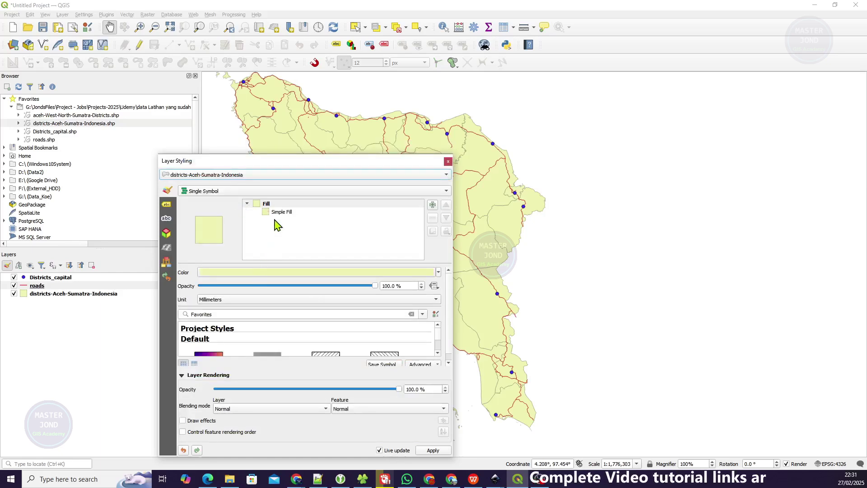
left_click(286, 272)
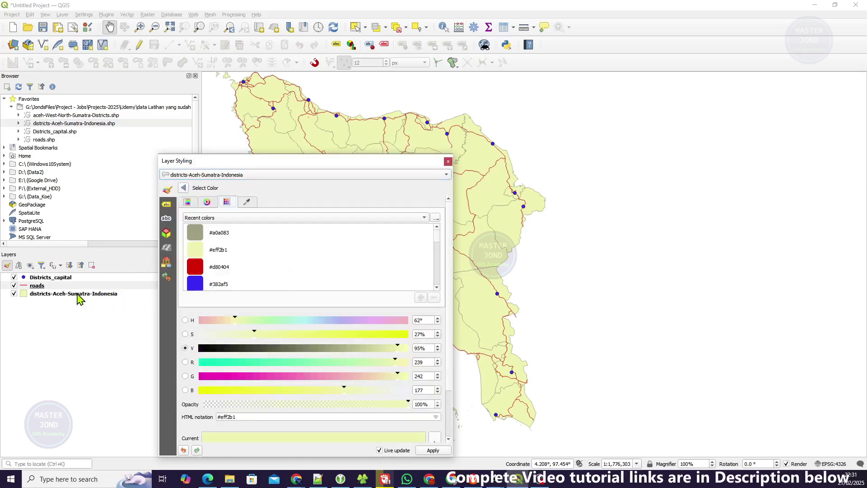
Try the recent colors #a0a083, #d80404, #382af5 and #3ff01b on the districts' fill
left_click(232, 236)
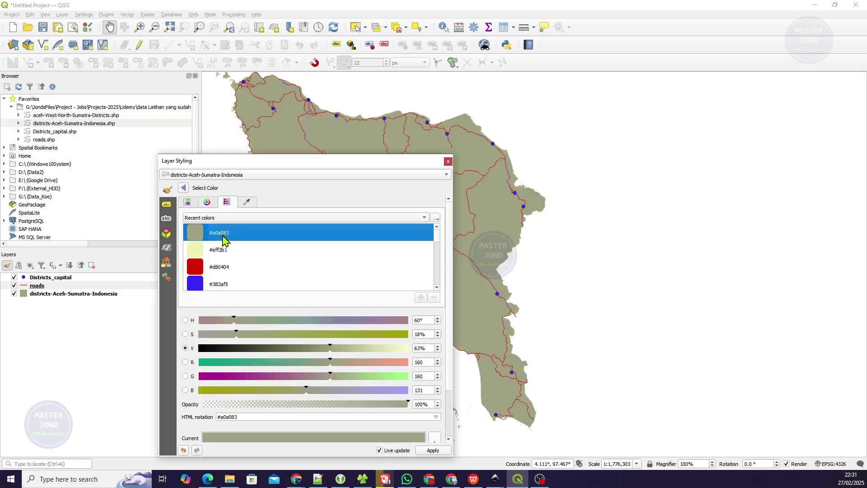
left_click(216, 268)
left_click(223, 285)
scroll(225, 287, "down", 1)
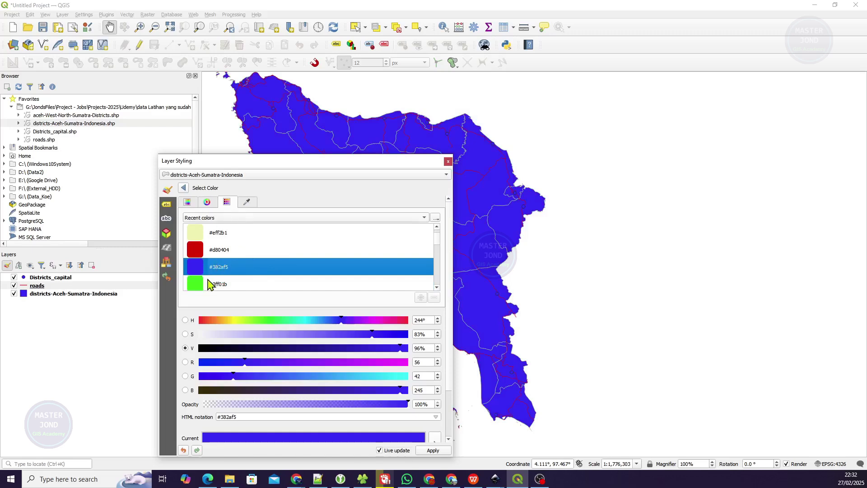
left_click(212, 283)
scroll(219, 236, "down", 1)
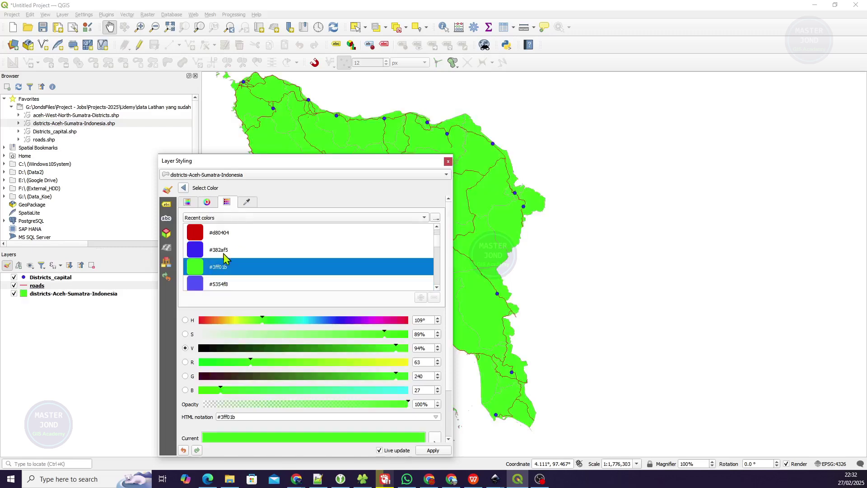
Sample on-screen colors for the districts' fill, trying cyan #1bdbf0 and ending with olive #c4c466
left_click(247, 204)
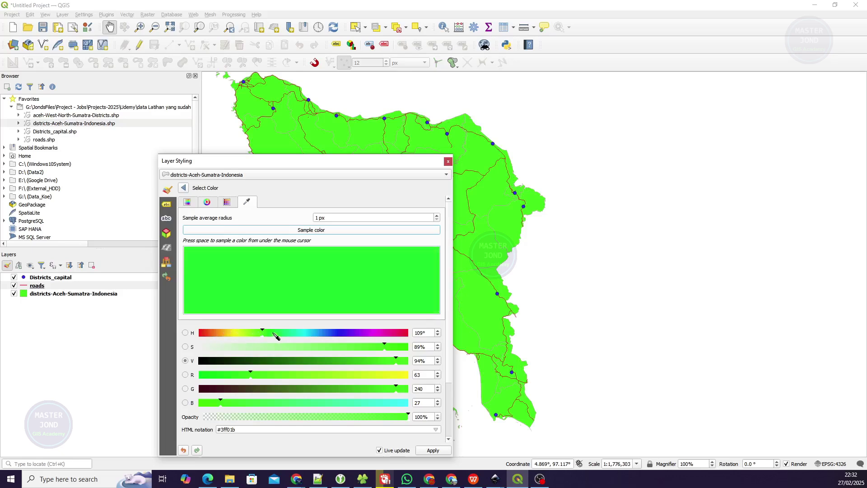
key("space")
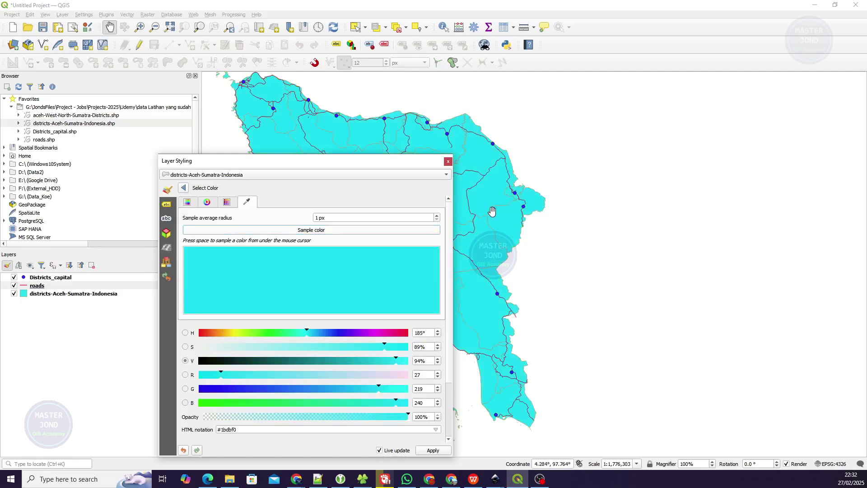
left_click(327, 231)
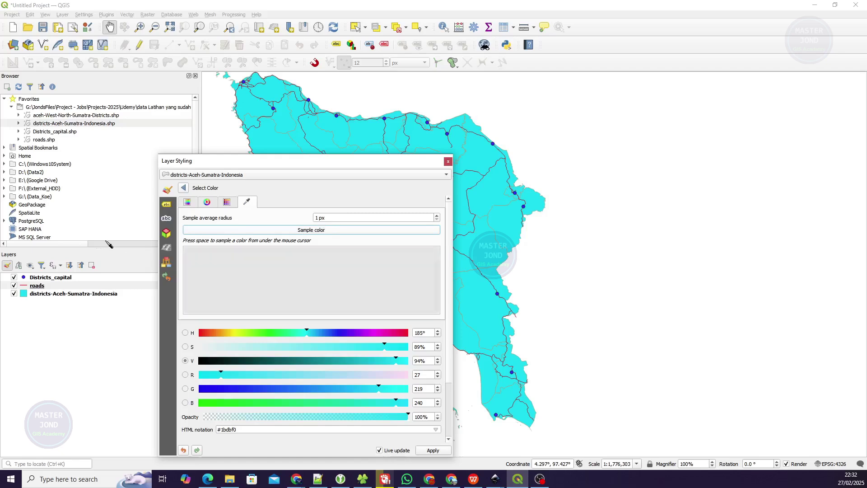
left_click(16, 206)
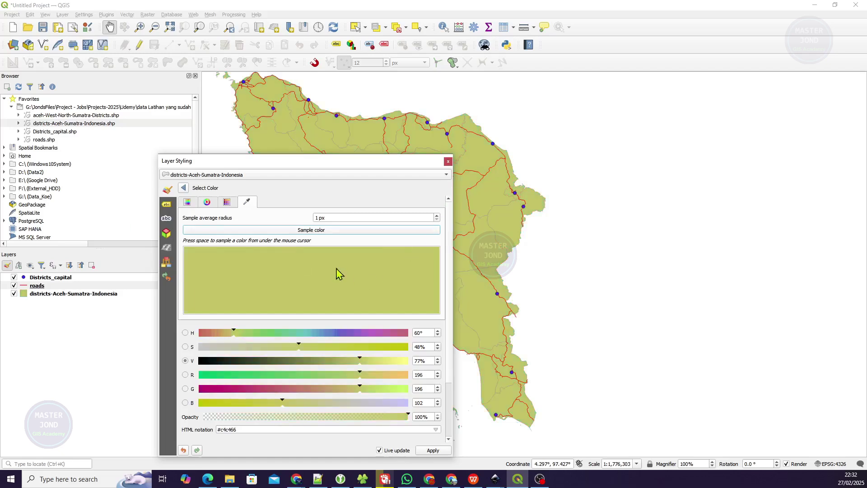
Open the roads layer's line color selection and show its recent color swatches
left_click(276, 177)
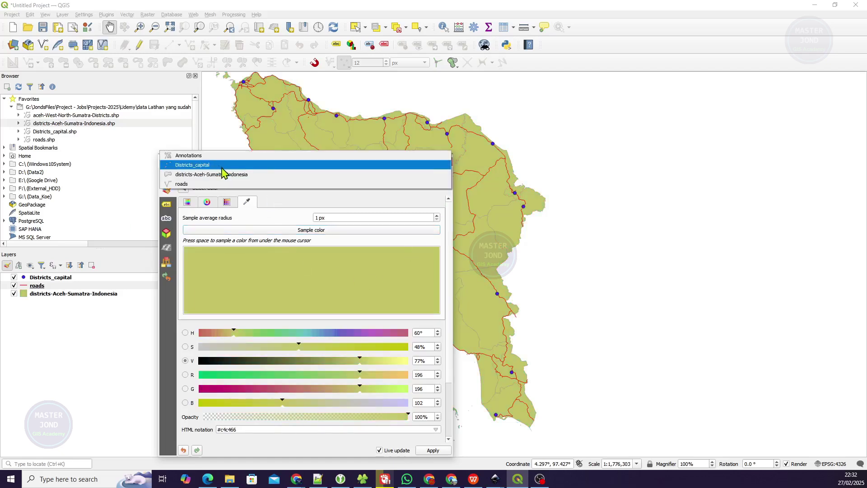
left_click(206, 190)
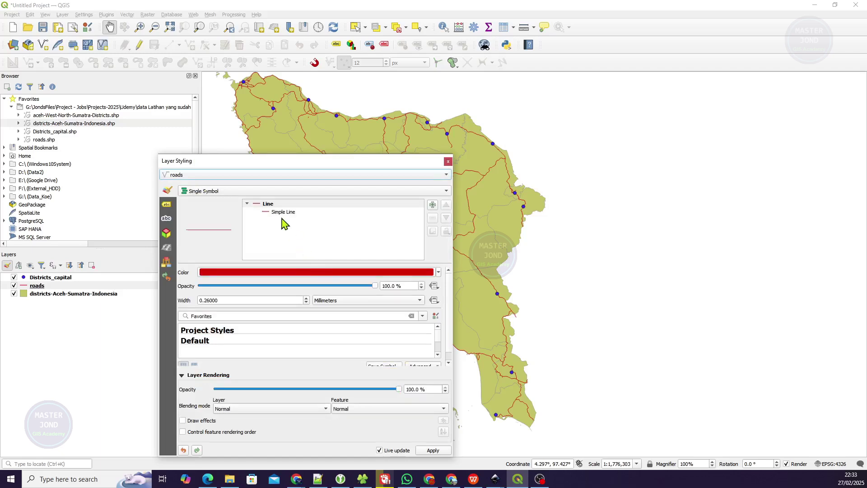
left_click(293, 289)
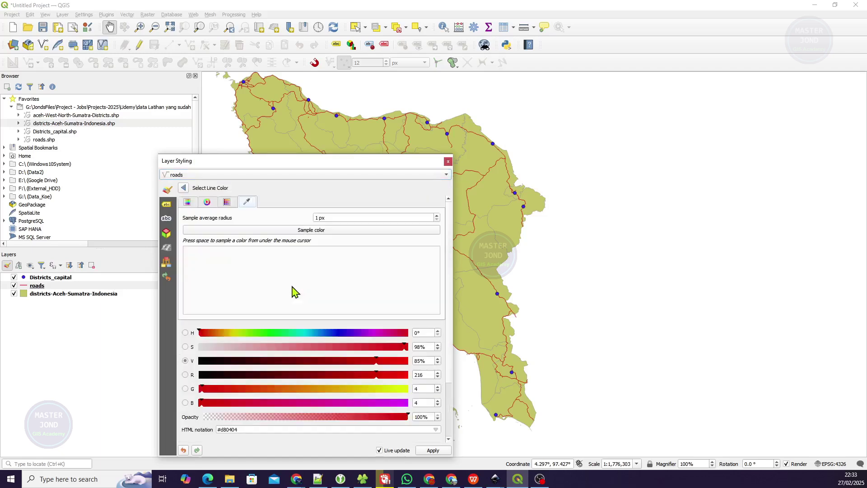
left_click(230, 204)
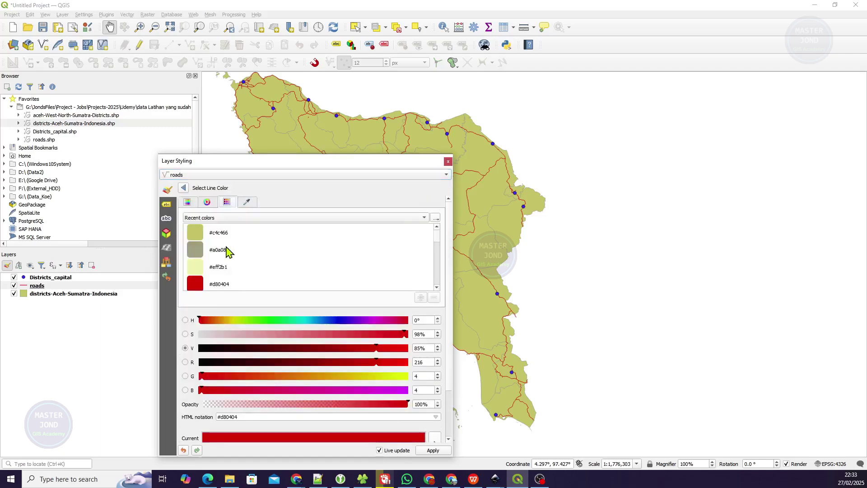
Try the recent colors #eff2b1, #a0a083, #d80404 and #382af5 on the road lines
scroll(221, 269, "down", 1)
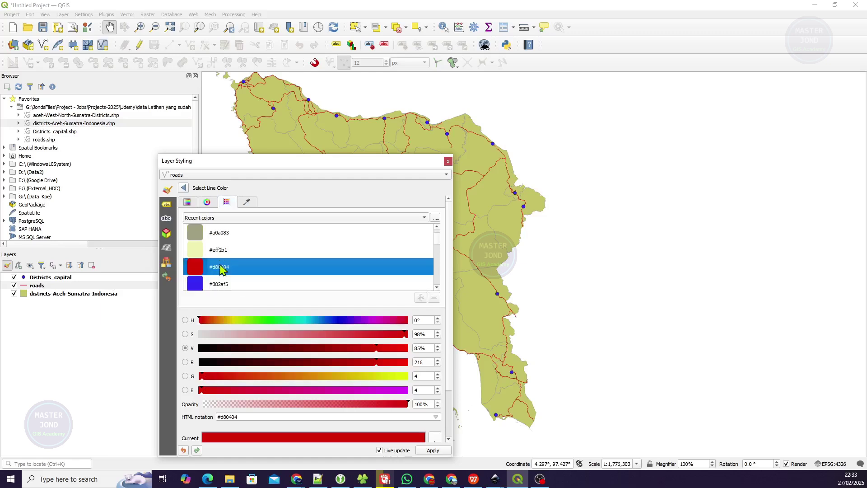
left_click(220, 249)
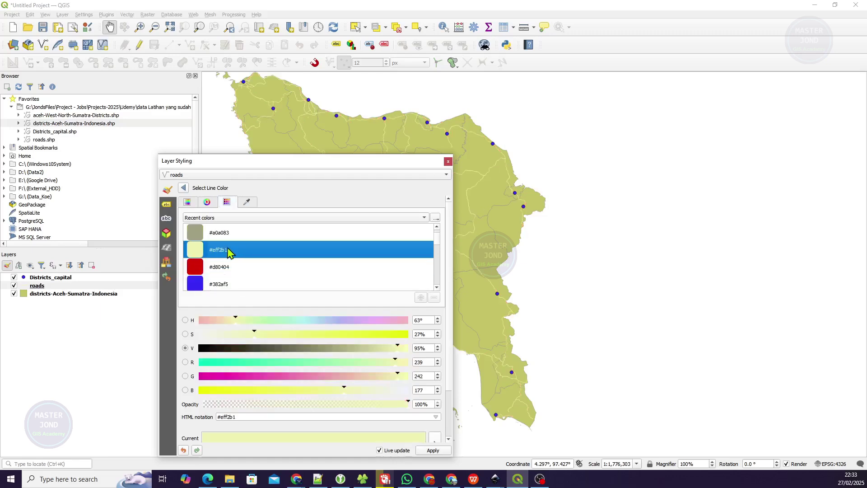
left_click(240, 236)
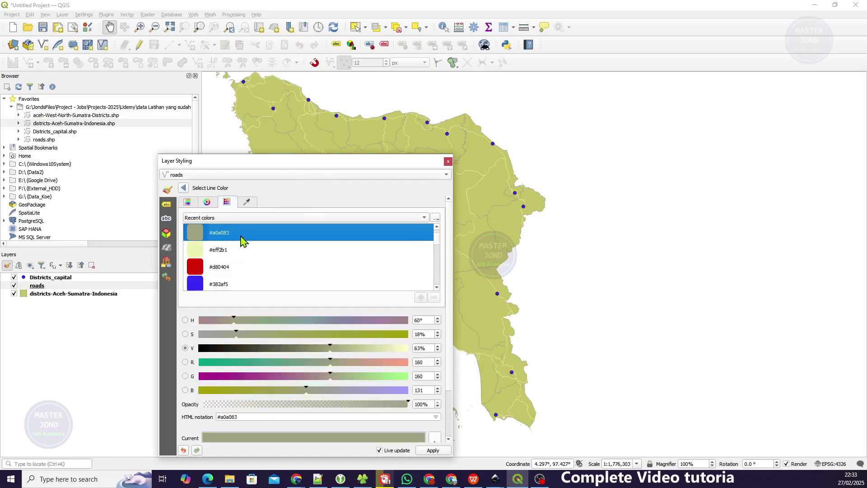
left_click(221, 270)
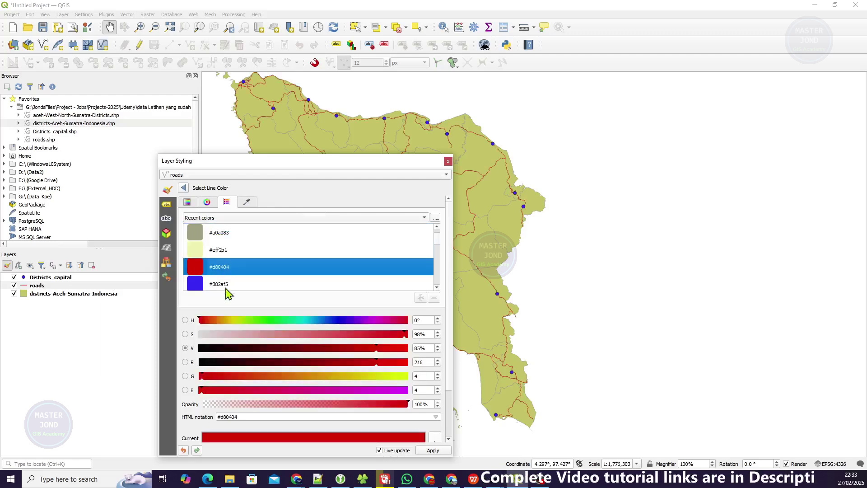
left_click(225, 284)
Sample green #2af542 from the hue ramp for the road lines, and set their color to blue #2a49f5
left_click(246, 202)
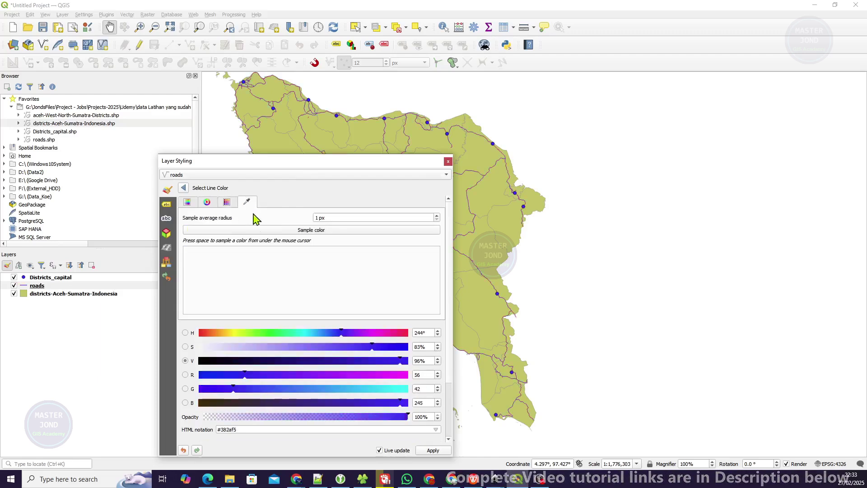
left_click(289, 231)
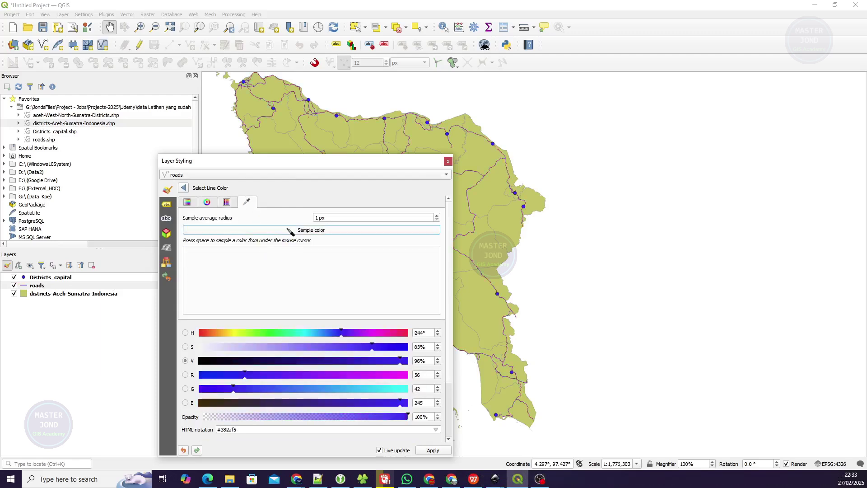
left_click(273, 336)
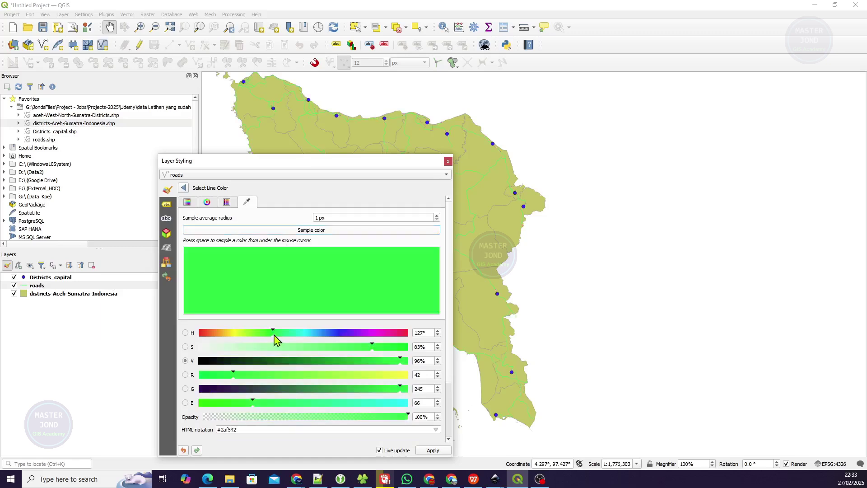
left_click(334, 334)
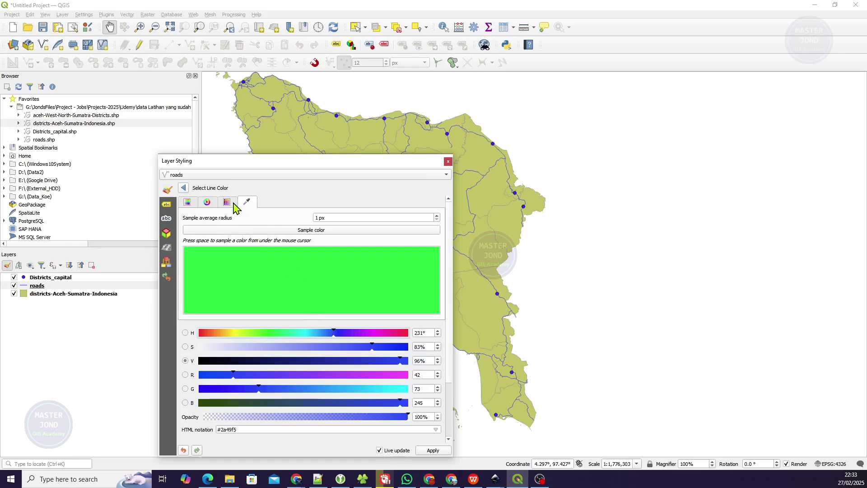
Sample on-screen colors for the Districts_capital simple marker's fill, first red #f5382a and finally near-black #070201
left_click(228, 175)
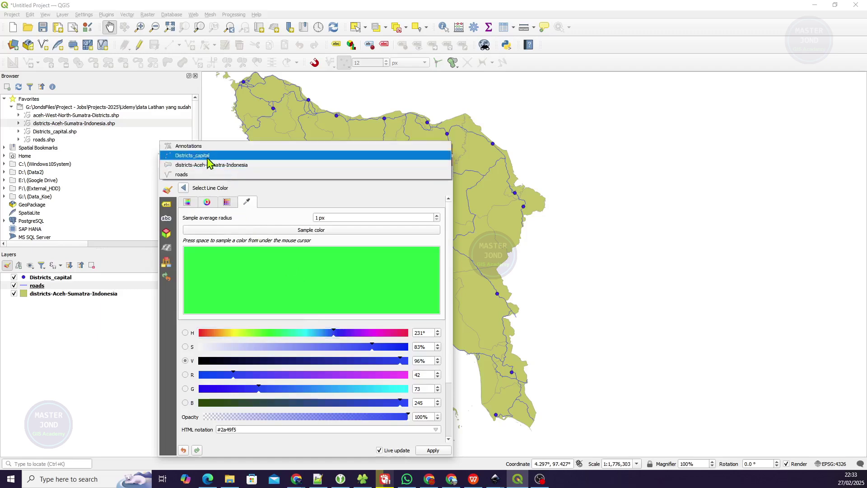
left_click(209, 157)
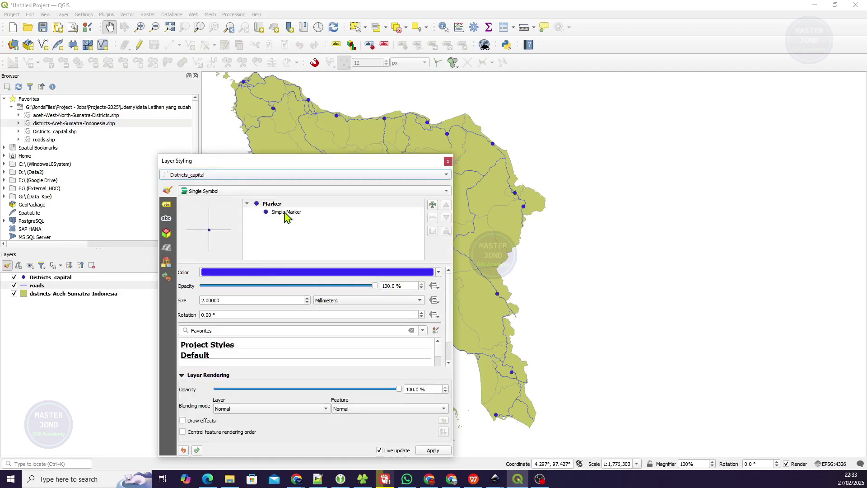
left_click(287, 213)
left_click(298, 304)
key("space")
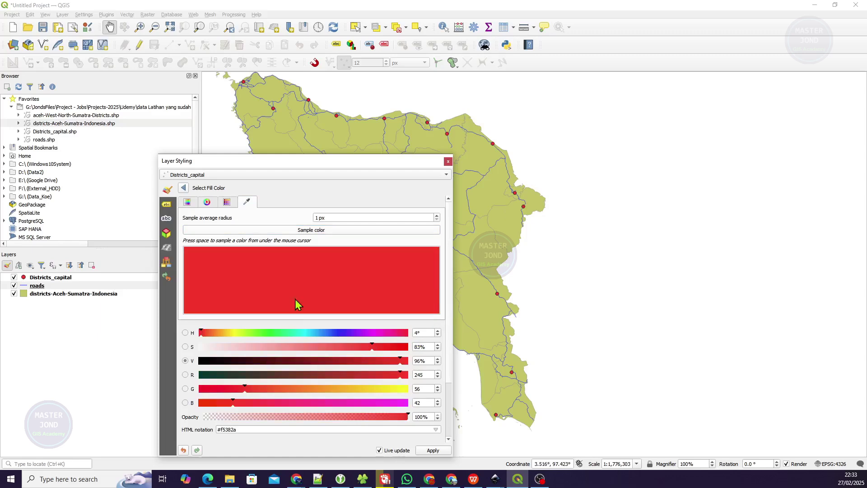
left_click(294, 230)
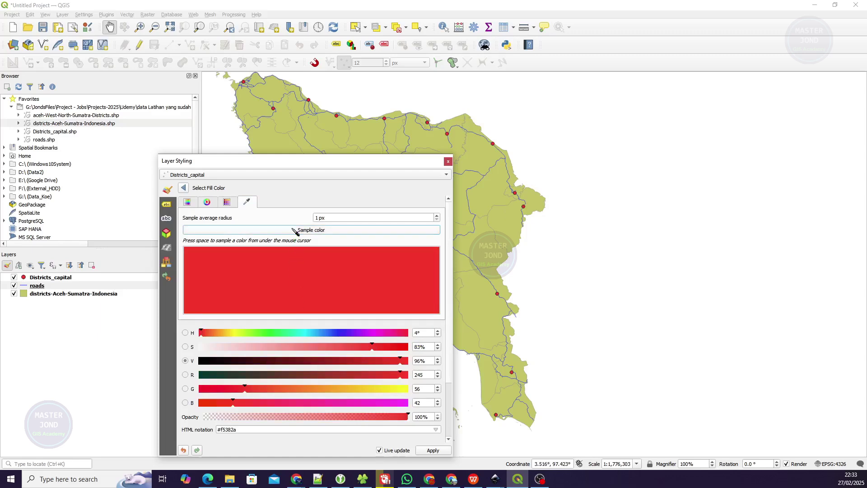
left_click(206, 364)
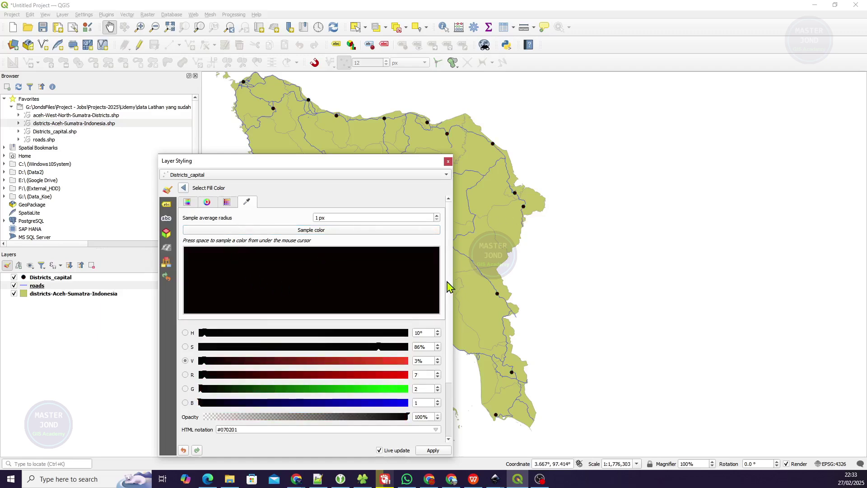
Examine the HTML notation of the capital markers' fill color
scroll(451, 287, "down", 2)
scroll(453, 326, "down", 1)
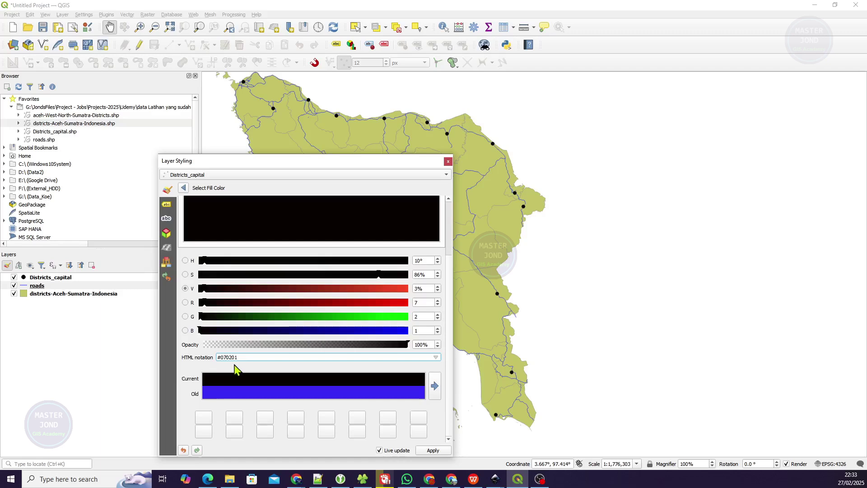
left_click_drag(248, 357, 196, 358)
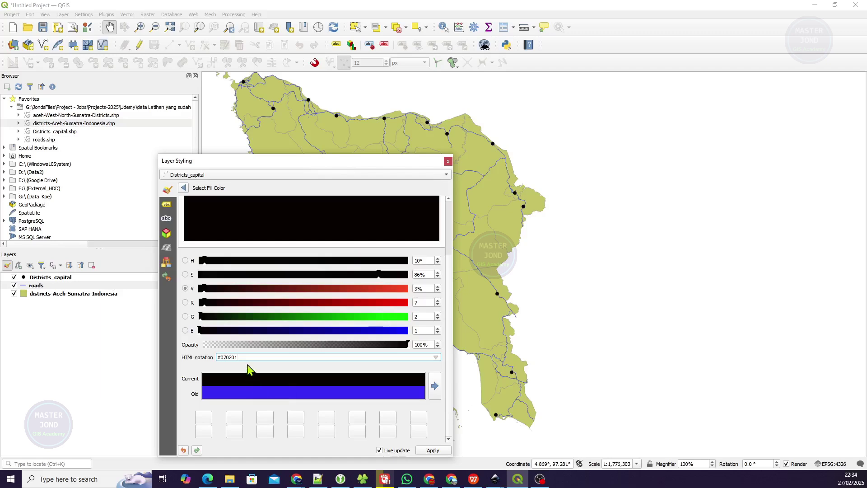
left_click_drag(248, 360, 195, 357)
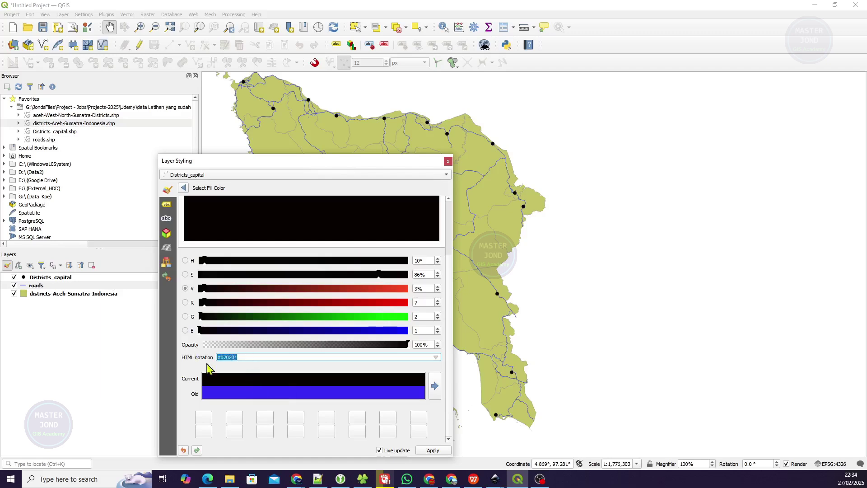
left_click(242, 361)
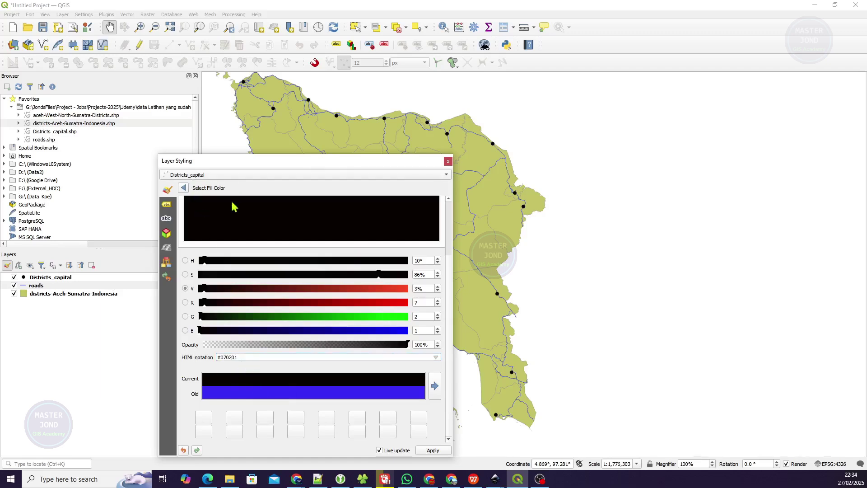
Shift the capital markers' fill hue to 40° (#070501) and return to the recent color swatches
scroll(281, 315, "up", 3)
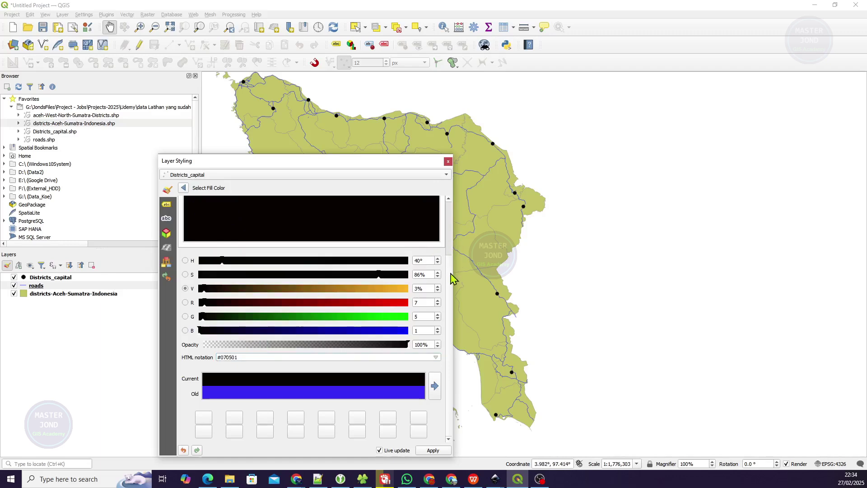
scroll(454, 263, "up", 1)
left_click_drag(452, 259, 456, 221)
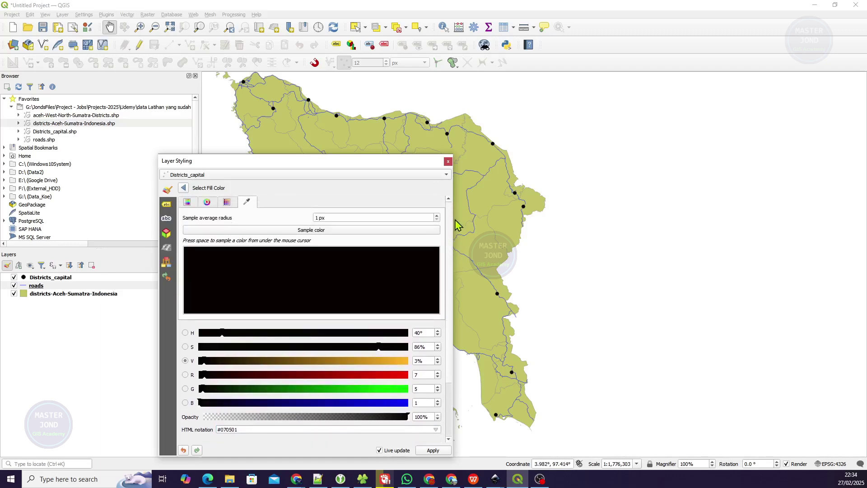
left_click(227, 201)
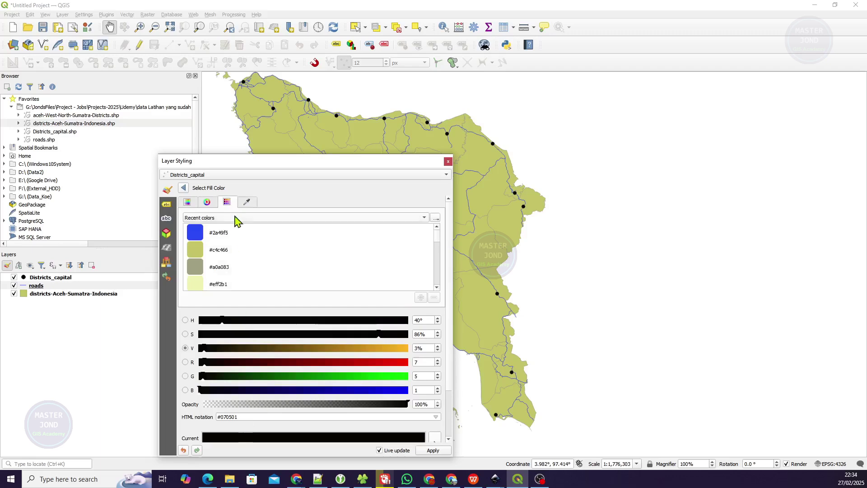
Return the capital markers' fill color picker to the color ramp view and select the whole HTML notation
left_click(247, 205)
left_click_drag(229, 429, 245, 429)
left_click(229, 205)
left_click(211, 203)
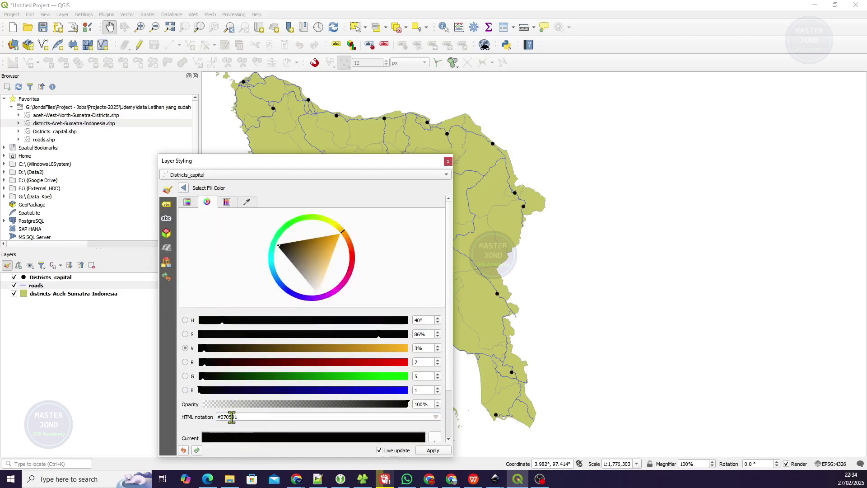
left_click(187, 202)
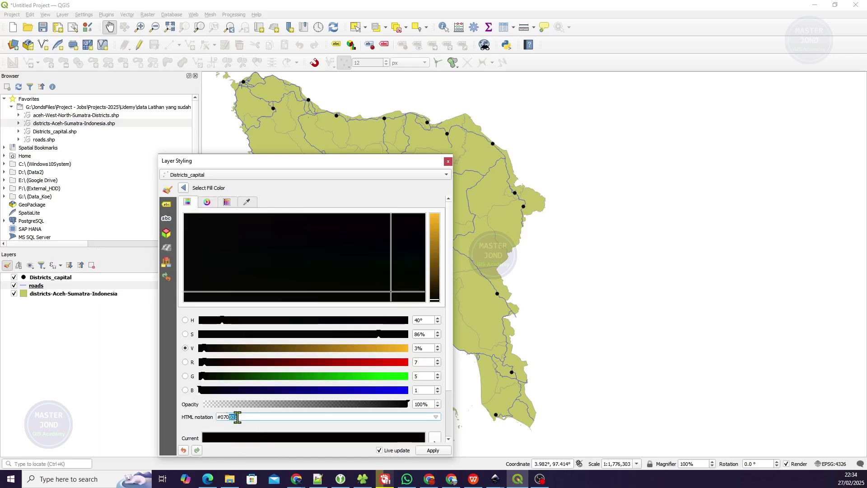
left_click_drag(255, 416, 202, 415)
Switch to Microsoft Edge and open the HTML Color Codes site from the "html color code" search results
left_click(208, 479)
left_click(180, 70)
left_click(43, 141)
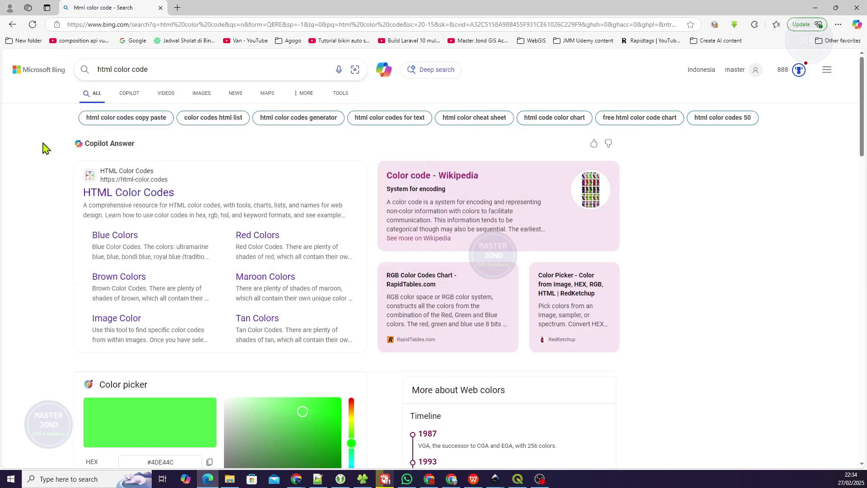
left_click(135, 193)
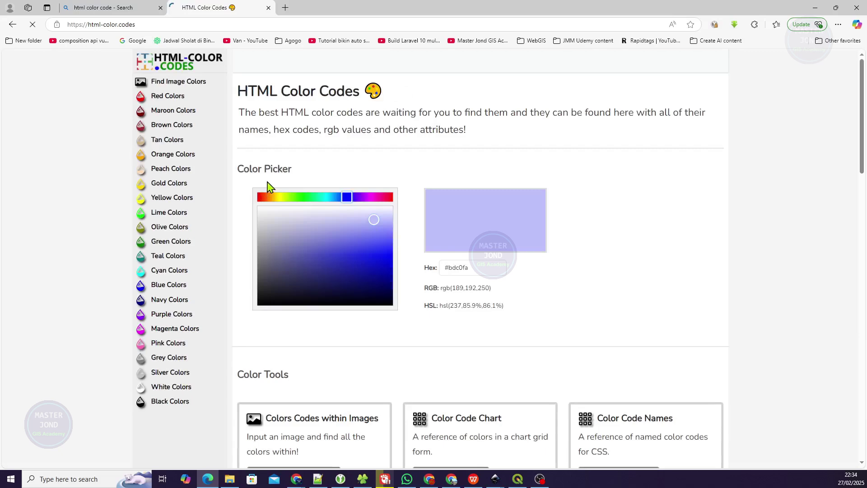
Try a pale blue and magenta shades in the web color picker, ending on #c21083, and select its hex code
left_click(330, 219)
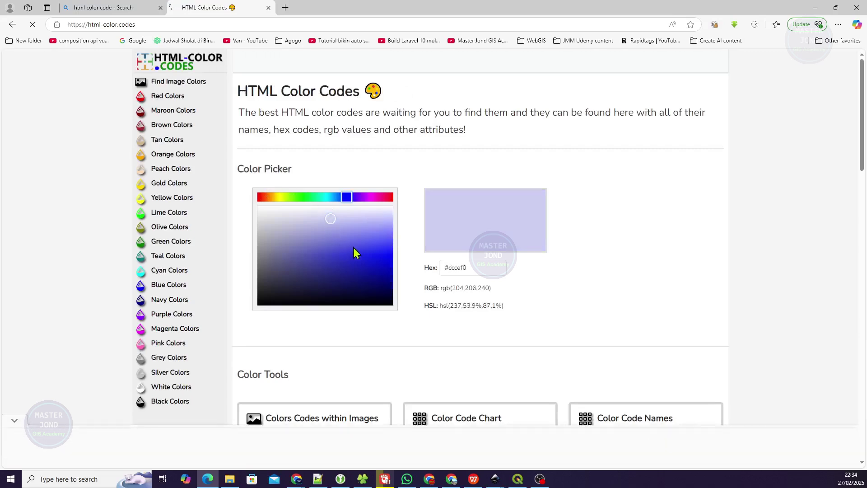
left_click(379, 197)
left_click(374, 232)
left_click_drag(373, 233, 372, 264)
left_click_drag(470, 268, 428, 268)
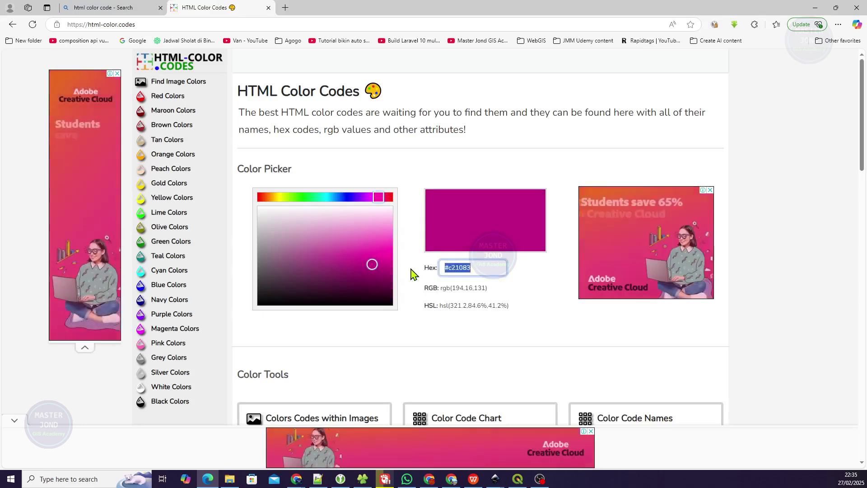
Pick the brighter magenta #d61893 in the web color picker and copy its hex code
left_click(378, 243)
left_click(369, 227)
left_click_drag(368, 228, 366, 259)
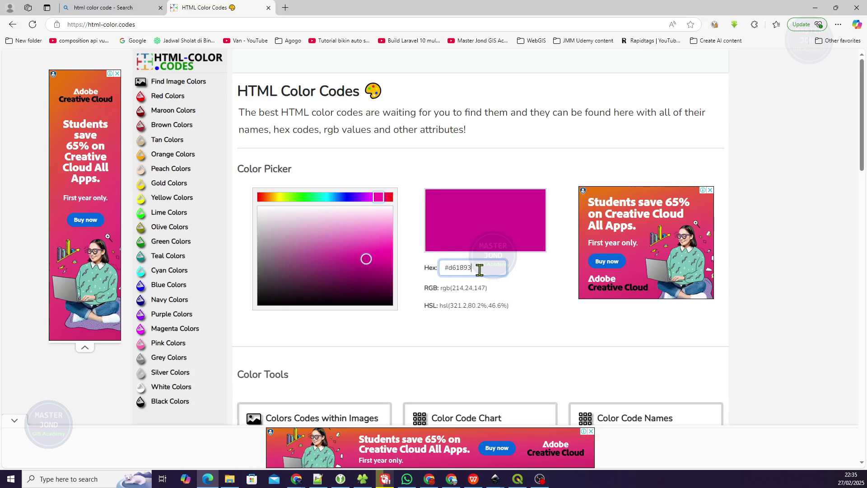
left_click_drag(485, 268, 407, 281)
right_click(463, 269)
left_click(487, 303)
Switch to QGIS and set the capital markers' fill color to #d61893 through its HTML notation
left_click(519, 480)
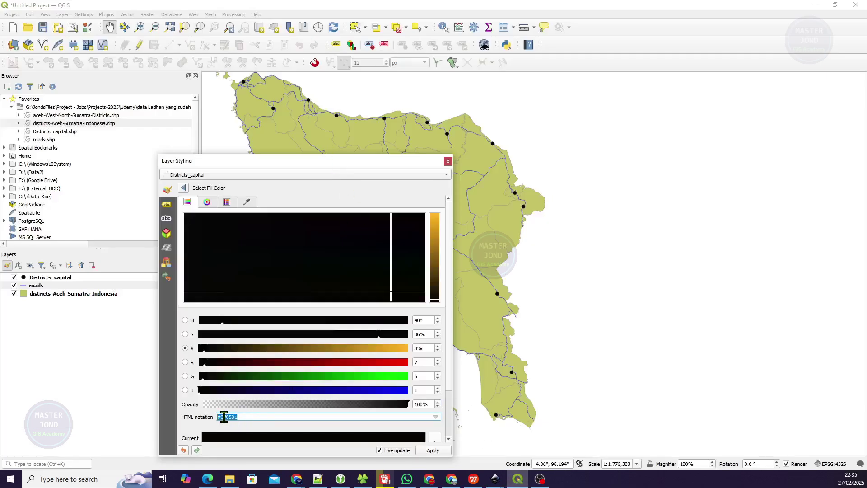
right_click(224, 416)
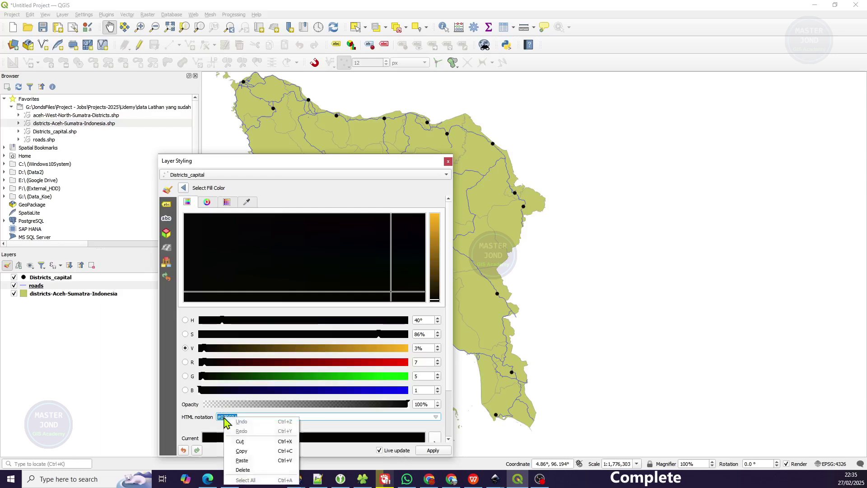
left_click(249, 459)
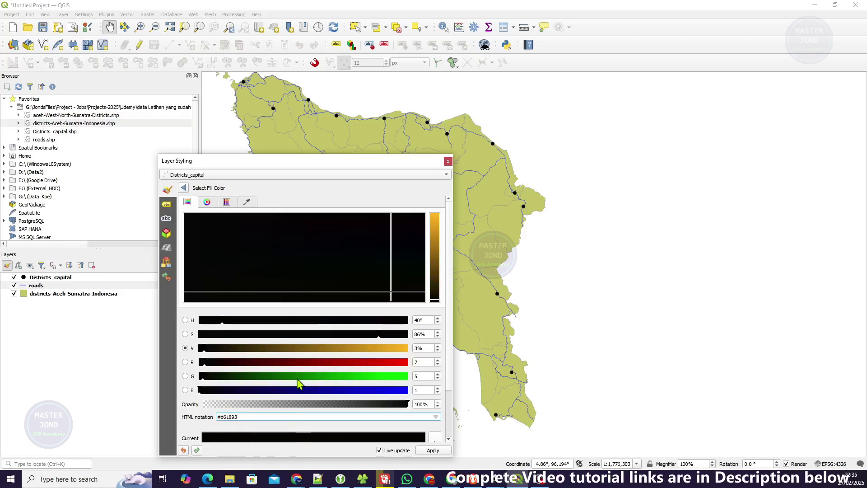
key("Return")
left_click_drag(332, 162, 296, 126)
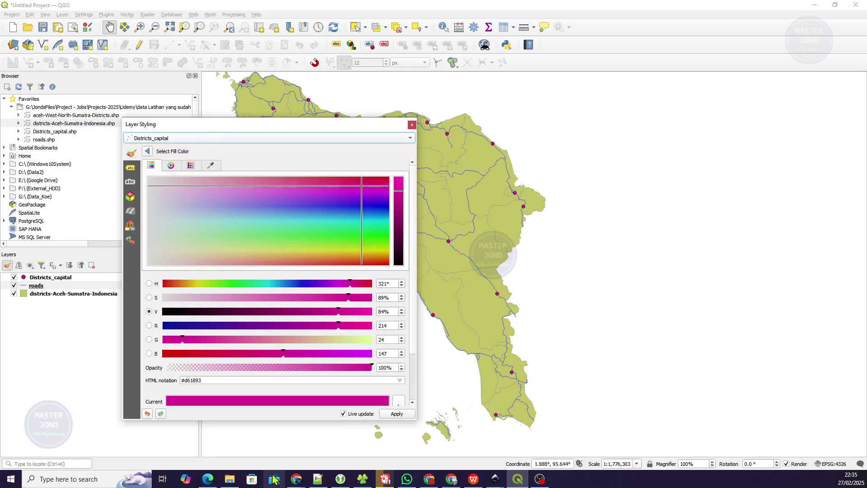
Go back to Edge, pick dark blue #031764 in the web color picker and copy its hex code
left_click(214, 482)
left_click_drag(348, 198, 344, 202)
left_click_drag(380, 271, 384, 285)
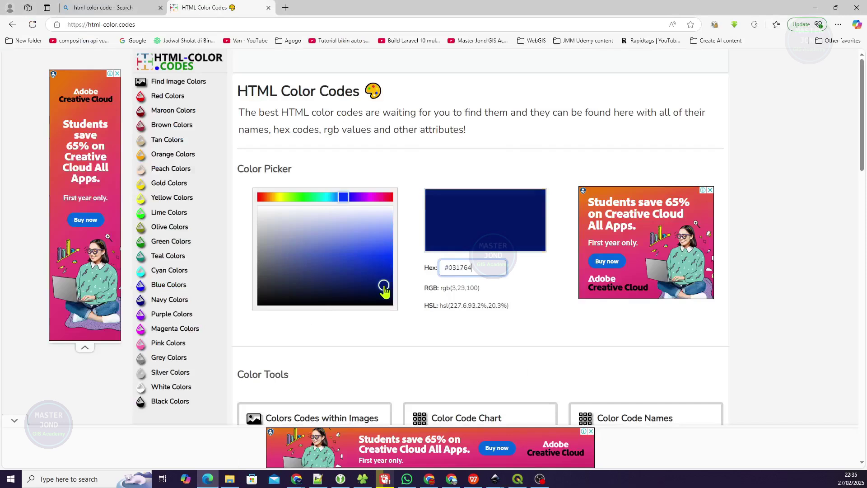
left_click_drag(482, 269, 409, 274)
right_click(465, 270)
left_click(485, 307)
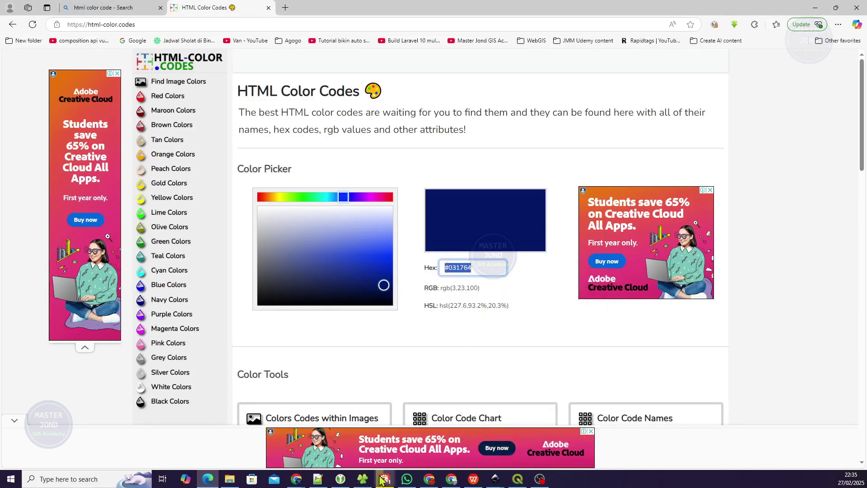
Switch to QGIS and replace the capital markers' fill HTML notation with #031764
left_click(518, 479)
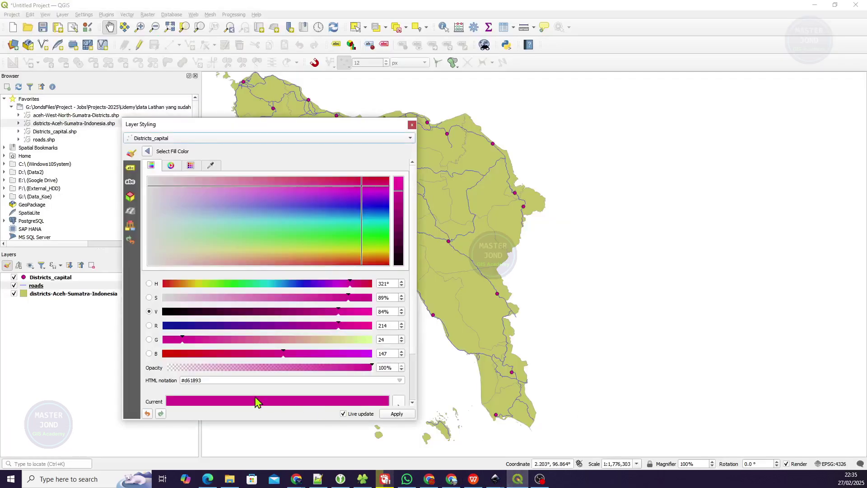
left_click(217, 379)
key("ctrl+a")
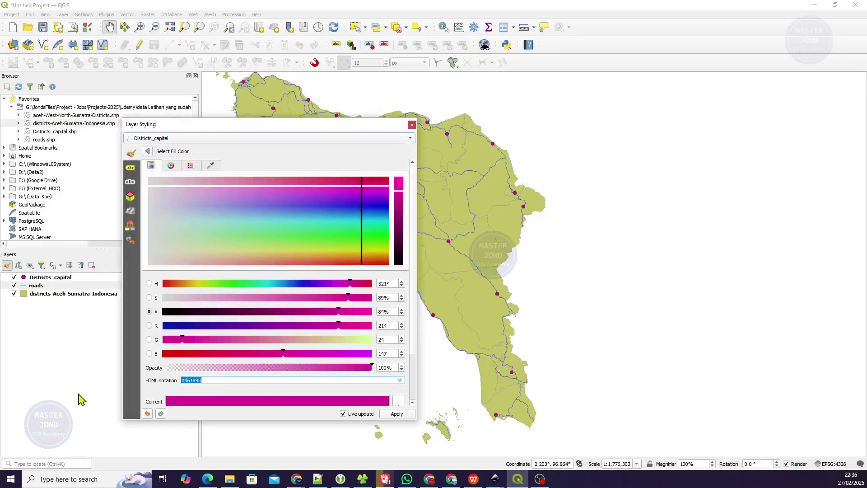
key("ctrl+v")
key("Return")
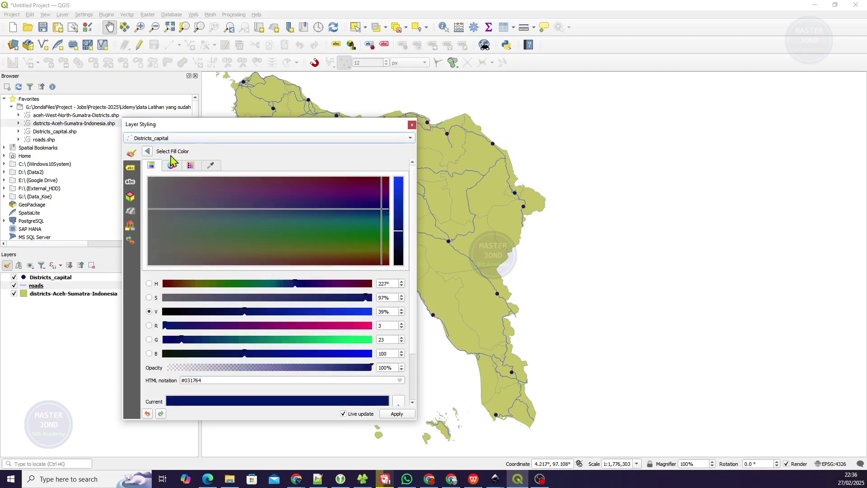
Switch styling to the roads layer and open the line color of its Simple Line symbol
left_click(175, 139)
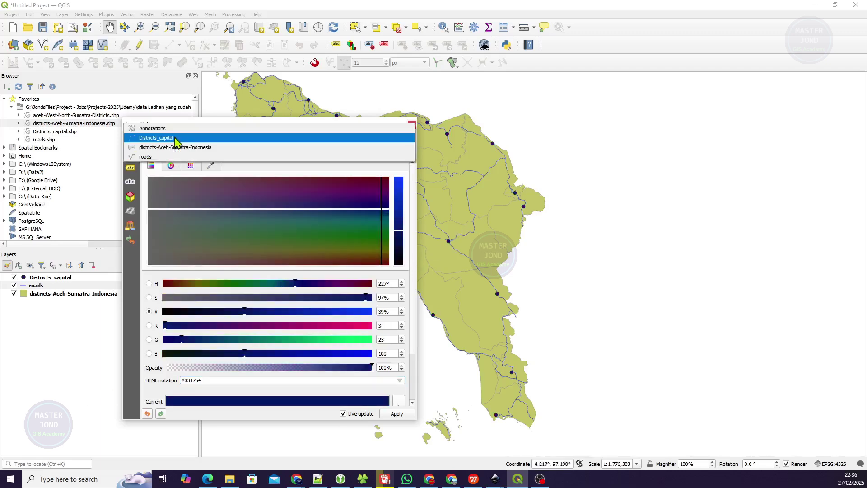
left_click(165, 157)
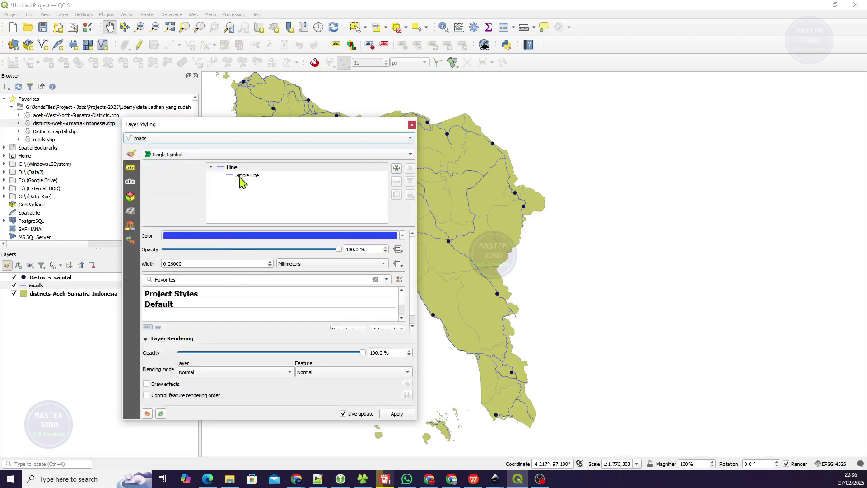
left_click(244, 177)
left_click(266, 256)
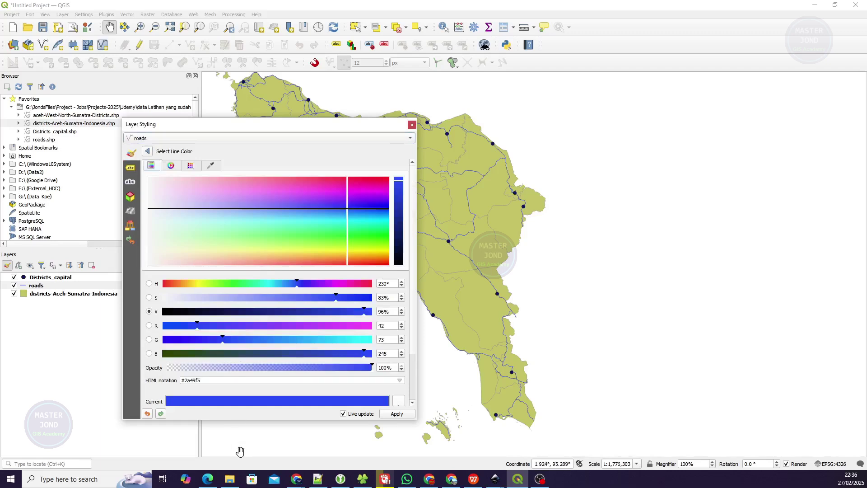
Switch to Edge, pick red #e3142a in the web color picker and copy its hex code
left_click(208, 479)
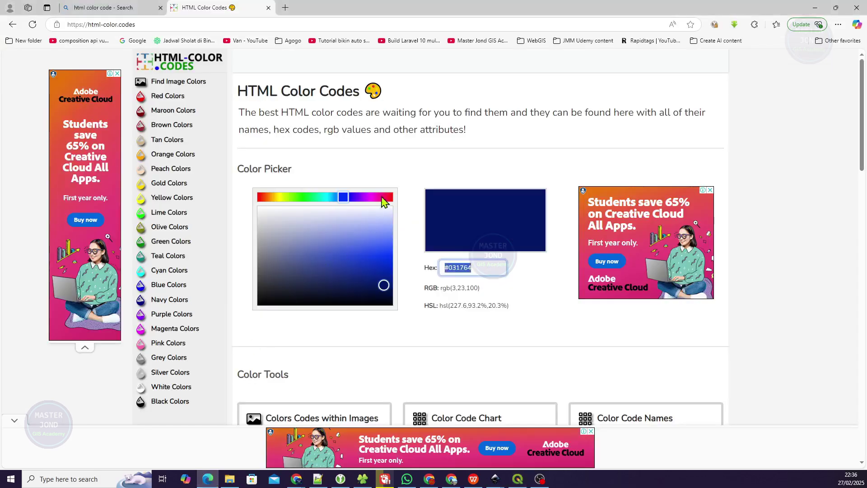
left_click(381, 198)
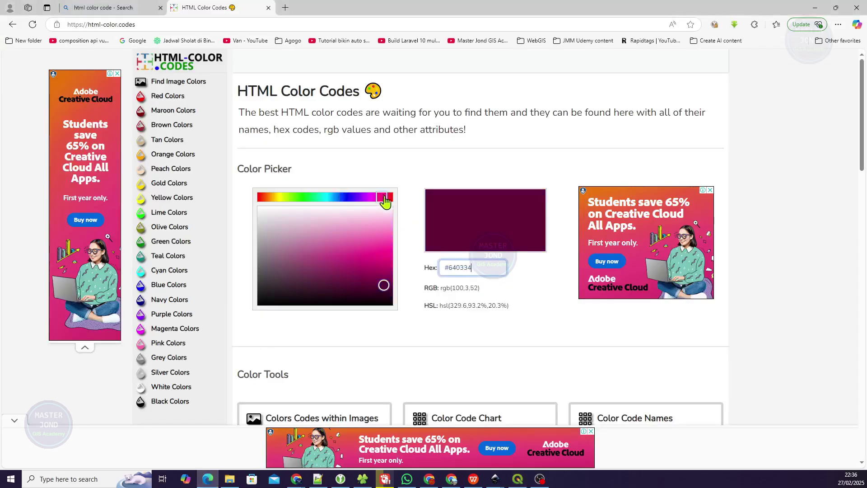
left_click(518, 478)
key("alt+Tab")
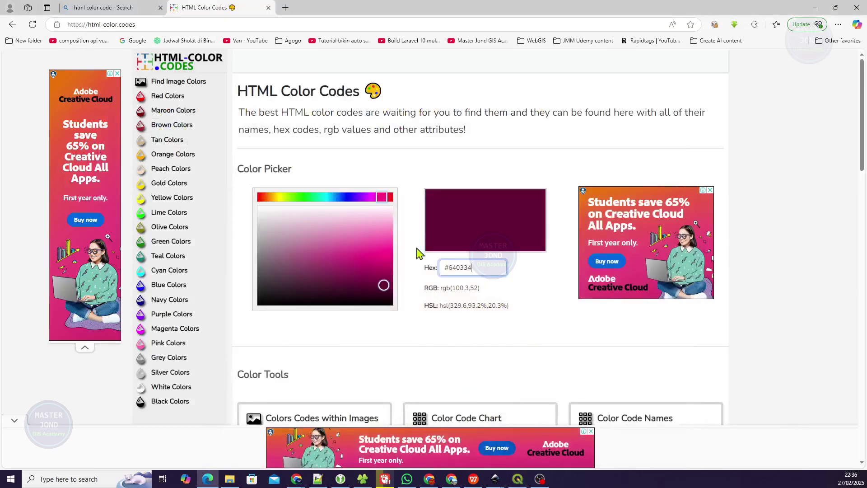
left_click(391, 198)
left_click(371, 257)
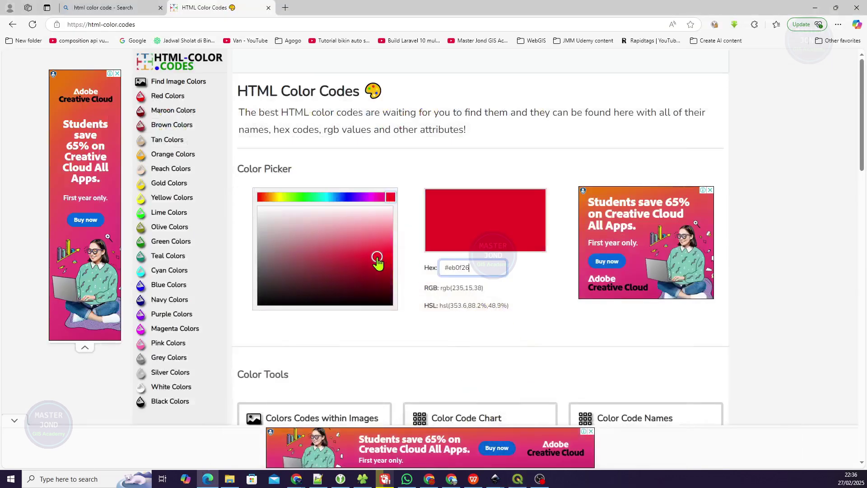
left_click(371, 257)
triple_click(473, 268)
right_click(462, 268)
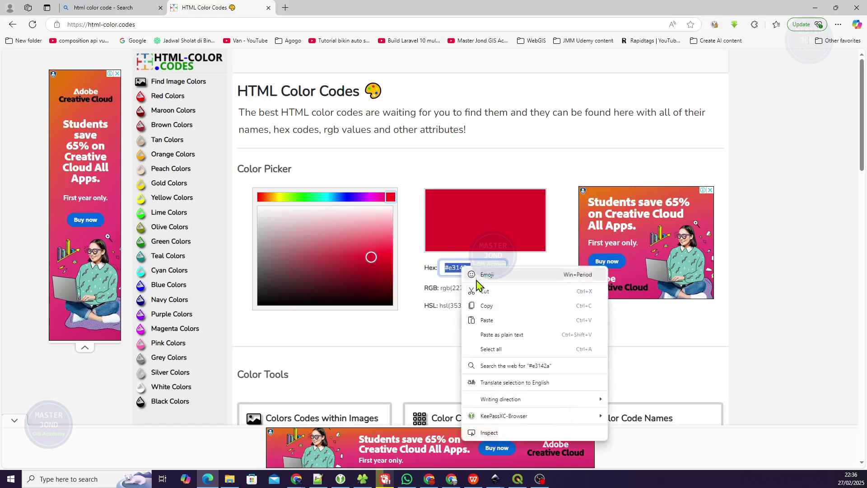
left_click(482, 303)
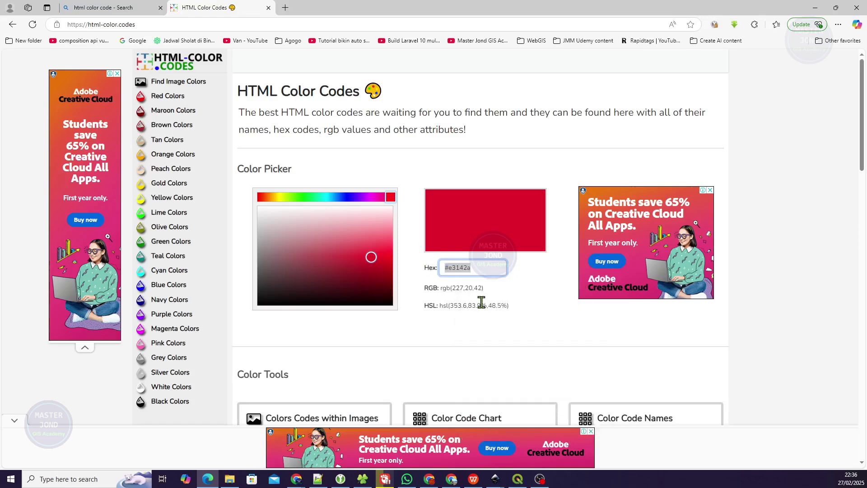
Switch to QGIS and set the roads' line color to #e3142a through its HTML notation
key("alt+Tab")
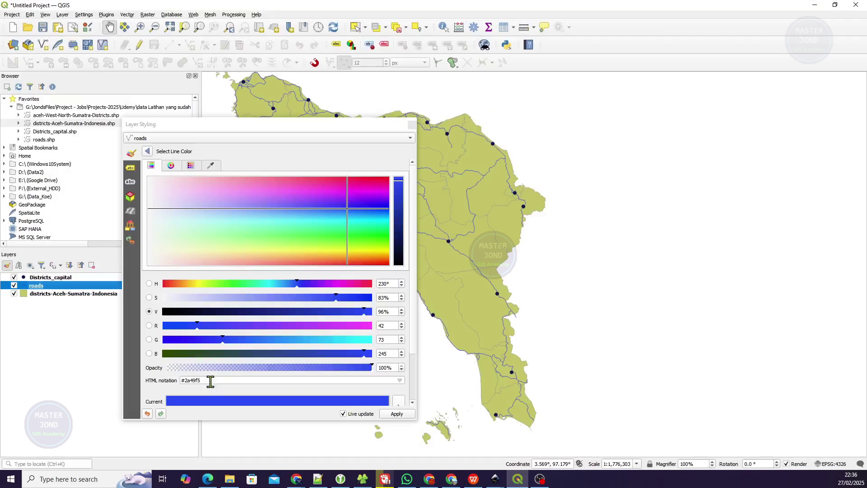
left_click_drag(210, 383, 162, 380)
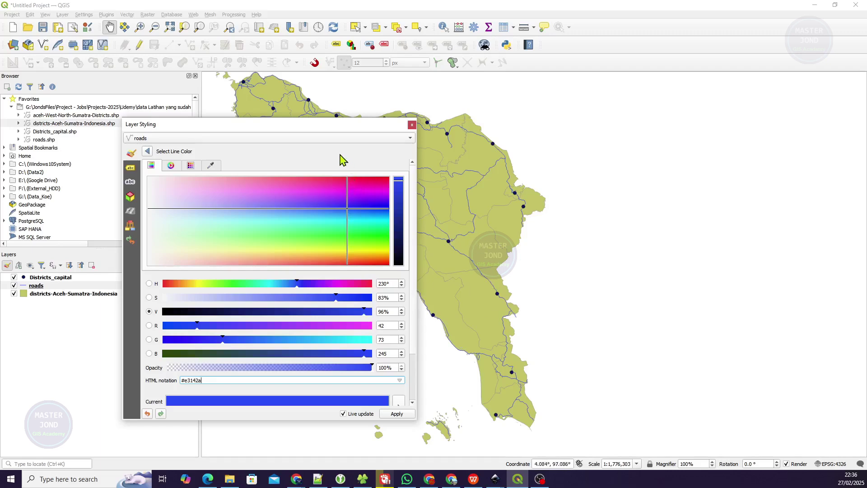
key("Return")
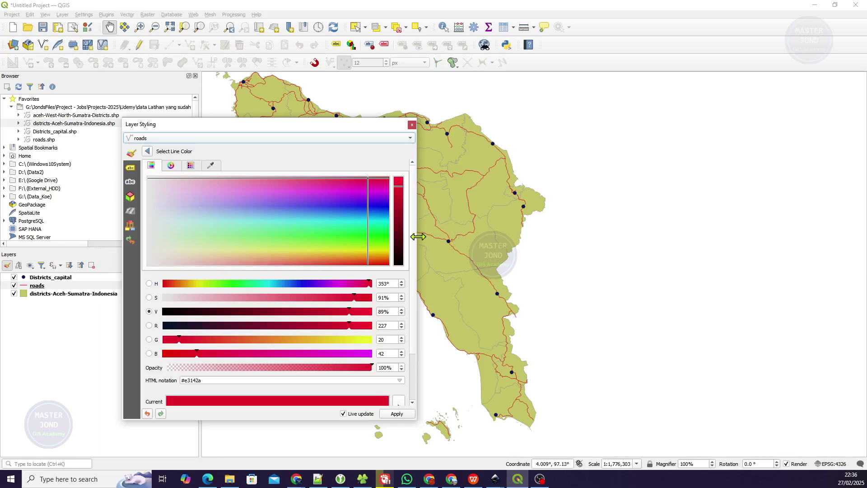
Switch styling to the districts-Aceh-Sumatra-Indonesia layer and open the fill color of its Simple Fill symbol
left_click(183, 139)
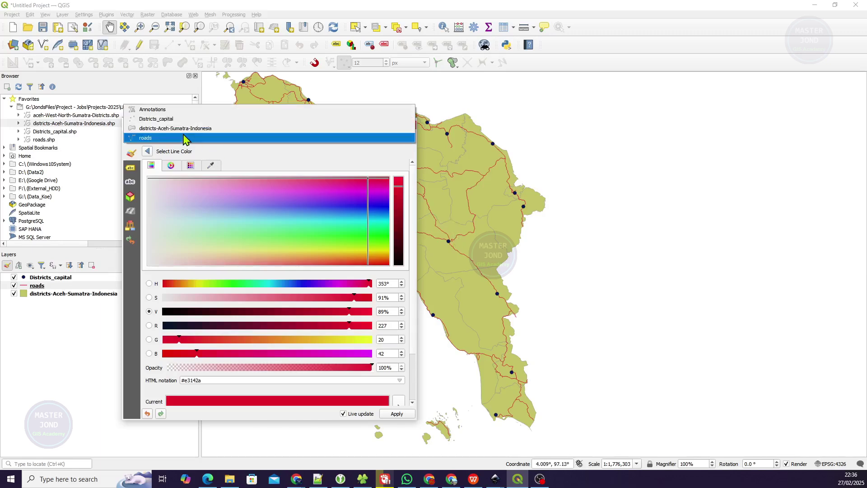
left_click(184, 135)
scroll(182, 135, "down", 1)
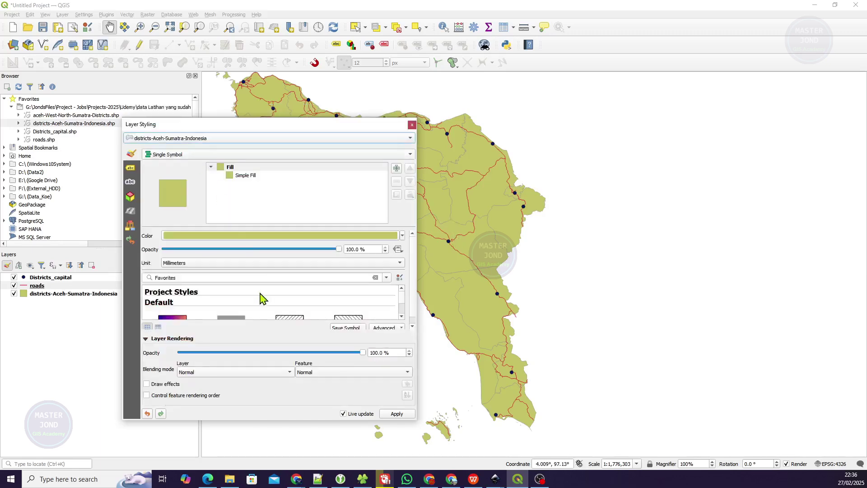
left_click(244, 177)
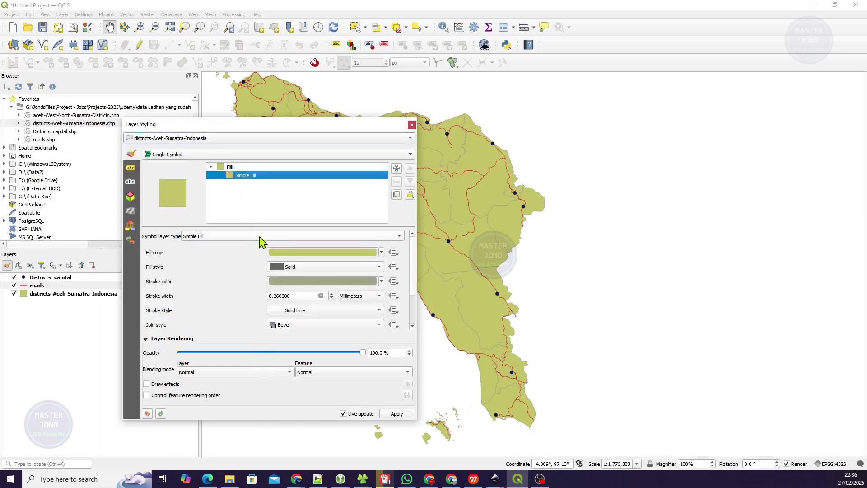
left_click(313, 253)
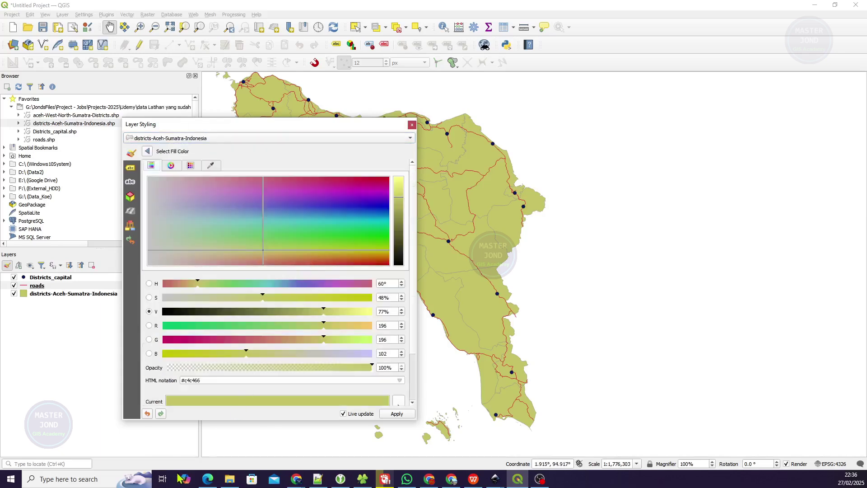
Switch to Edge, pick pale yellow #fbfae4 in the web color picker and copy its hex code
left_click(208, 479)
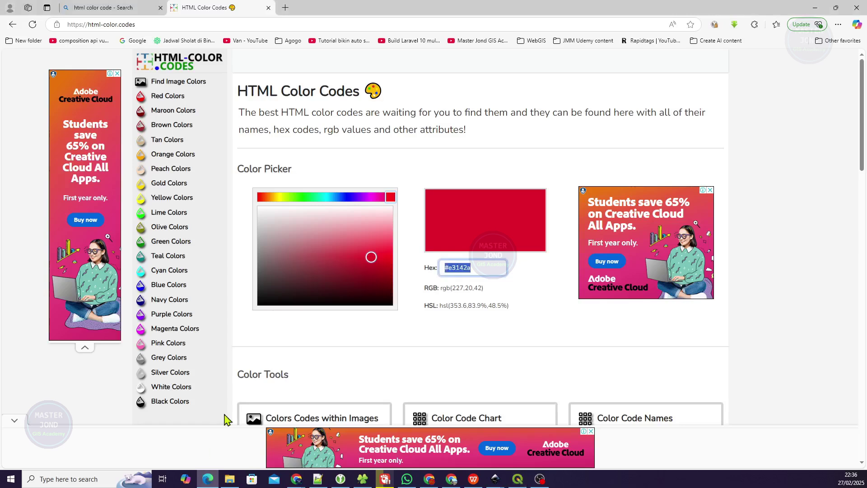
left_click(285, 197)
left_click_drag(361, 251, 360, 211)
left_click(279, 199)
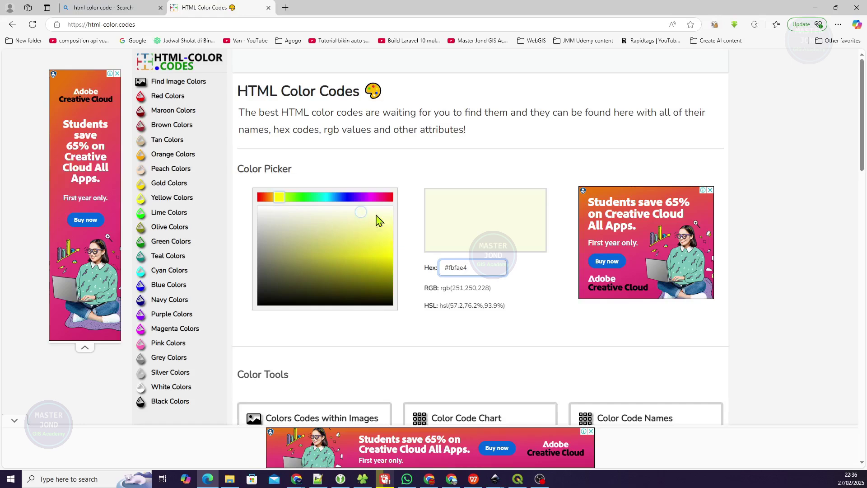
left_click_drag(495, 267, 437, 265)
right_click(452, 267)
left_click(487, 302)
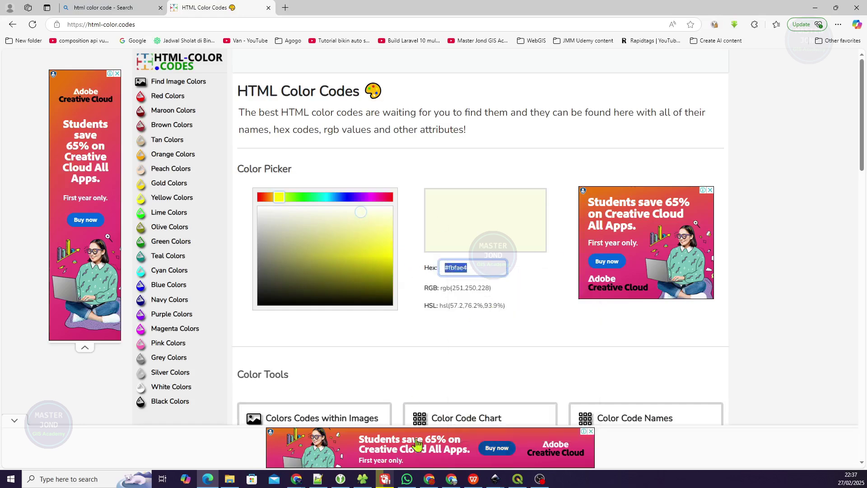
Switch to QGIS, set the districts' fill color to #fbfae4 and move the Layer Styling window away from the northern map area
left_click(517, 479)
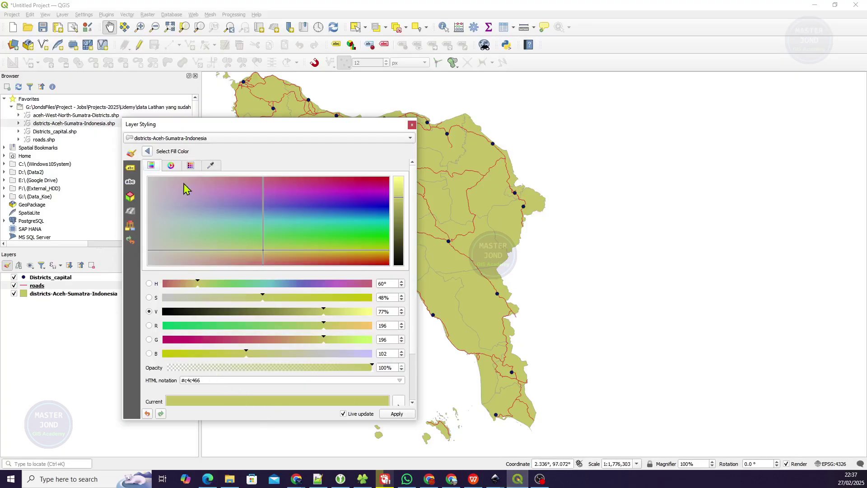
left_click_drag(207, 381, 142, 380)
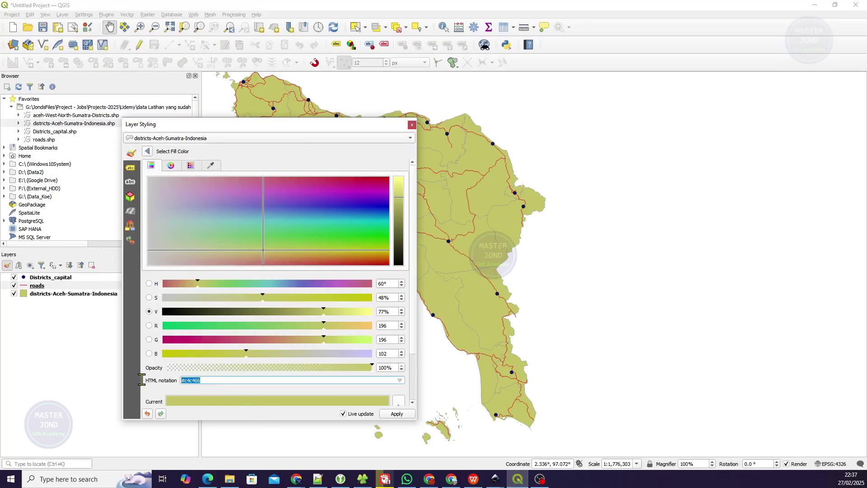
key("ctrl+v")
key("Return")
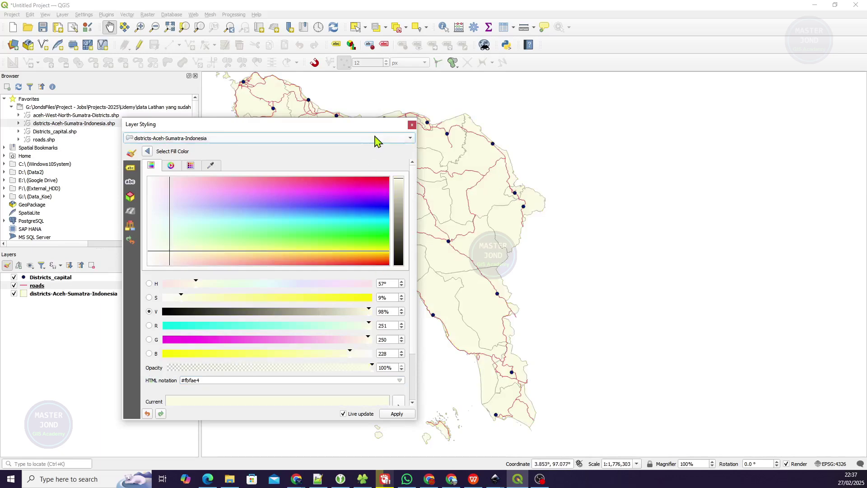
left_click_drag(389, 126, 404, 178)
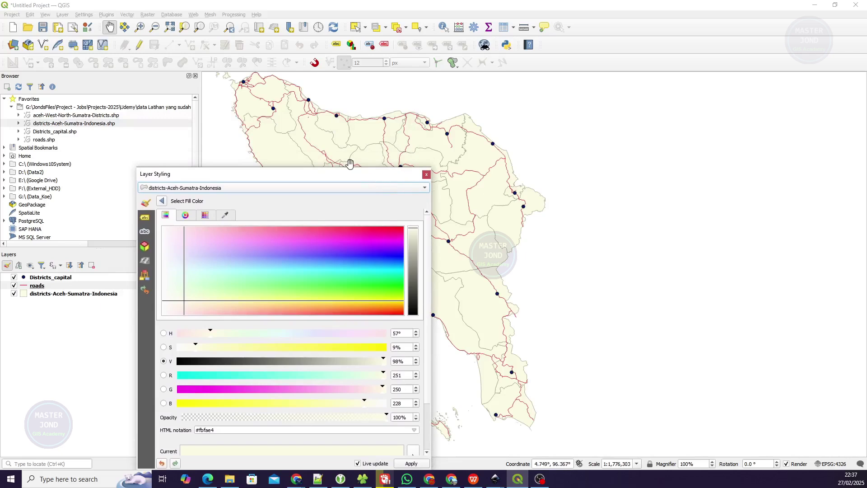
left_click(592, 14)
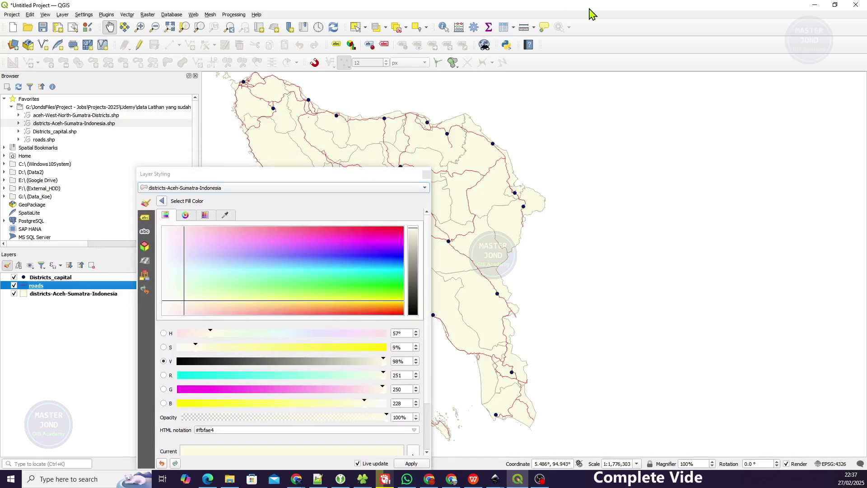